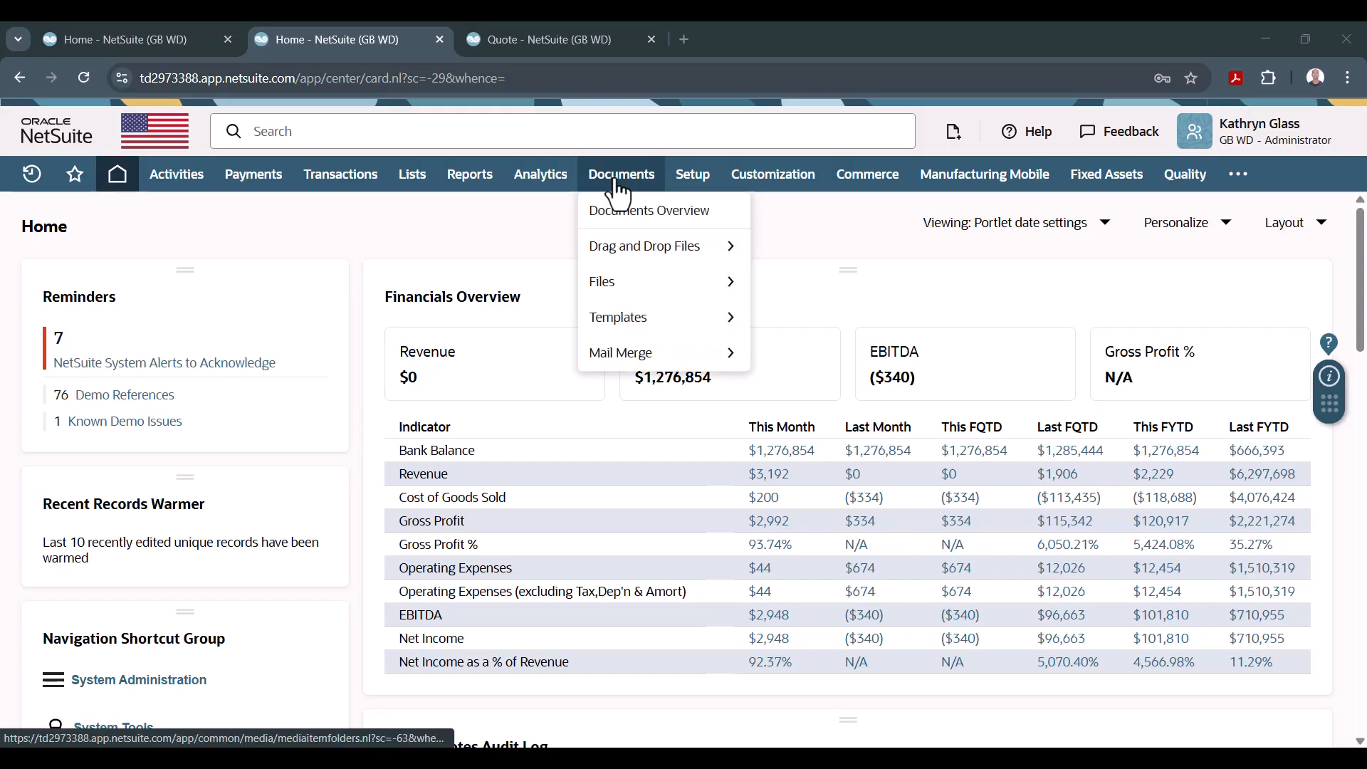
- Open the File Cabinet in a new browser tab and switch to it
mouse_move(645, 299)
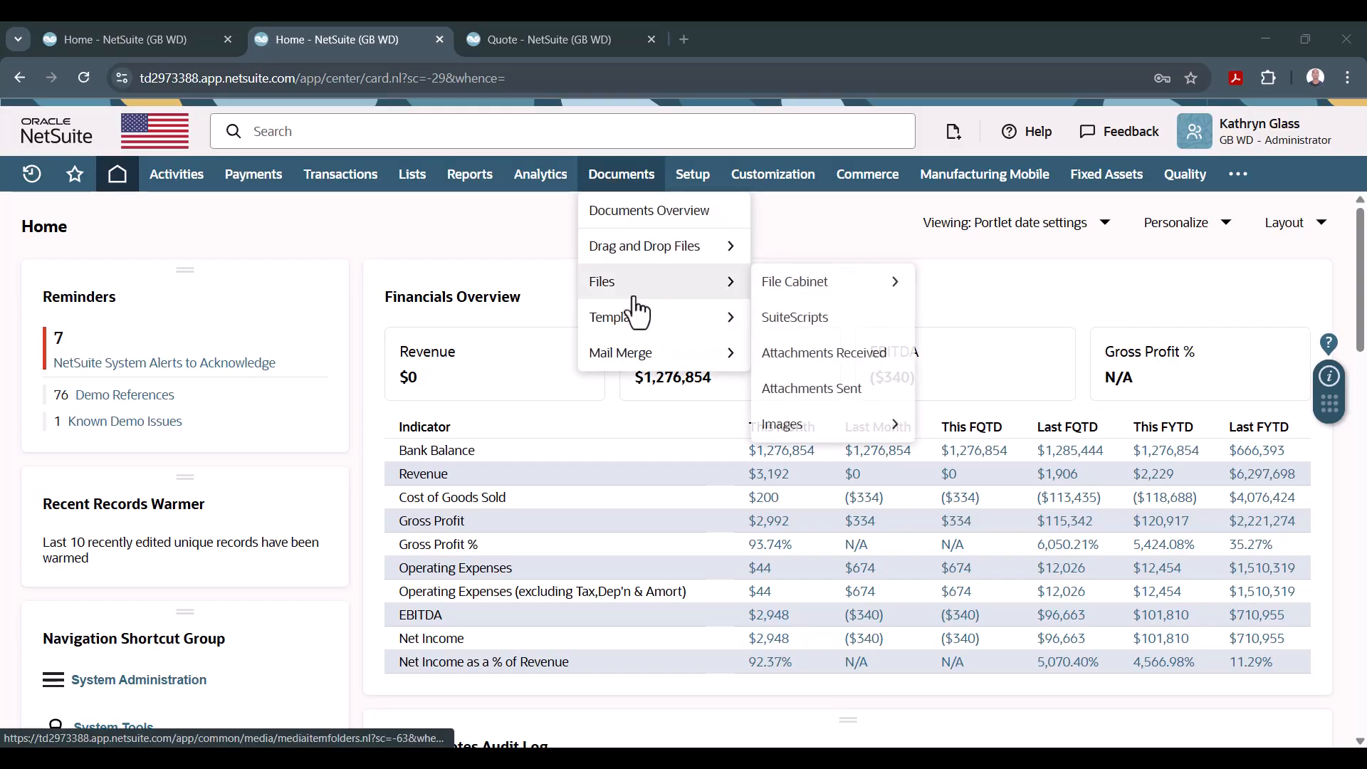
right_click(813, 285)
click(822, 297)
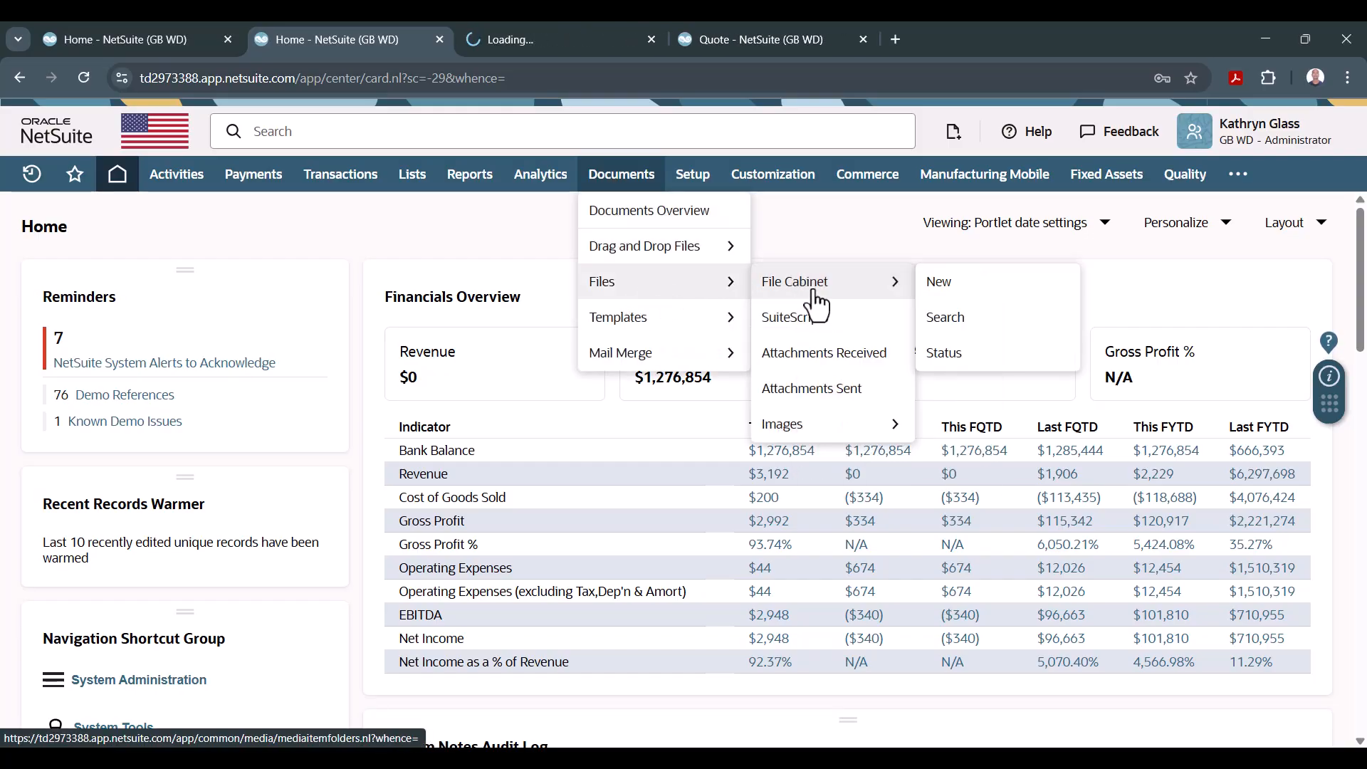
click(536, 37)
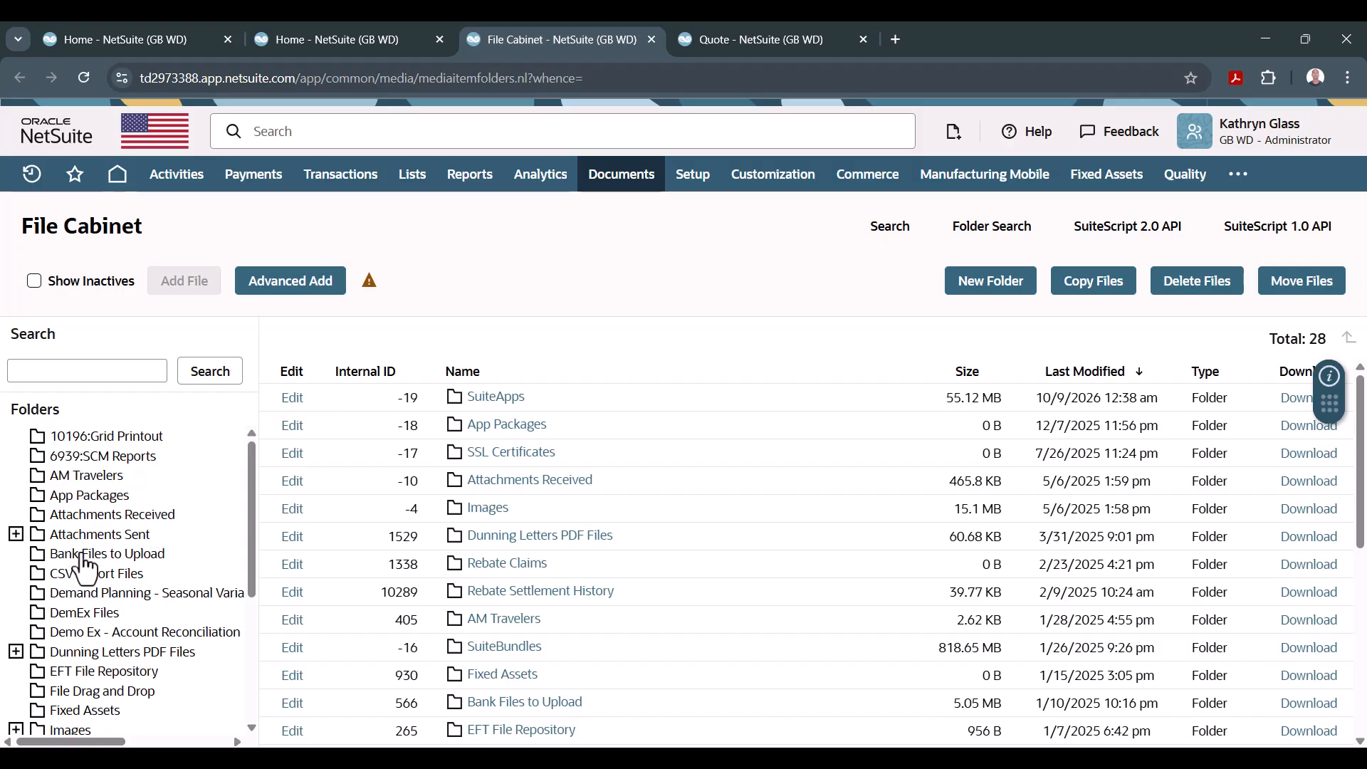
- Expand the Attachments Sent folder, then open Attachments Received and preview its R1M2025.jpg image
click(16, 535)
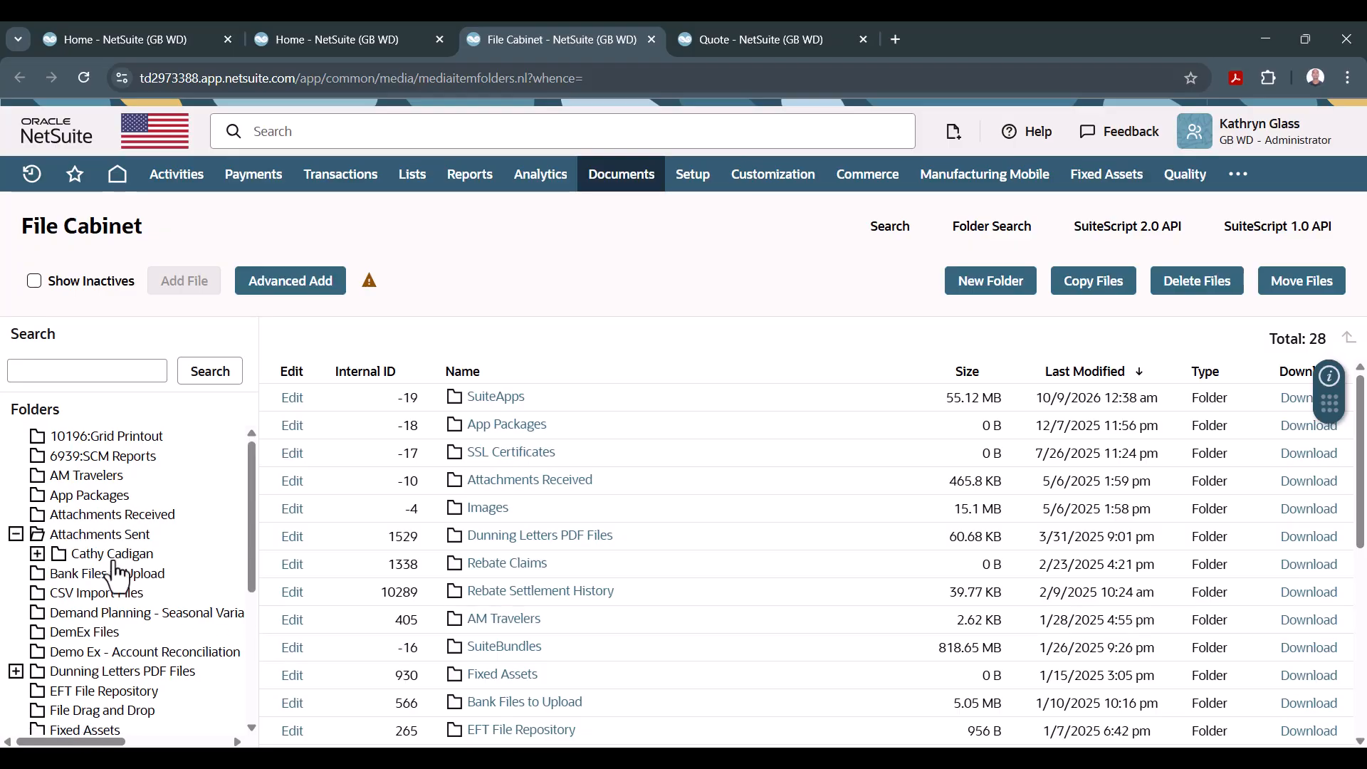
click(95, 517)
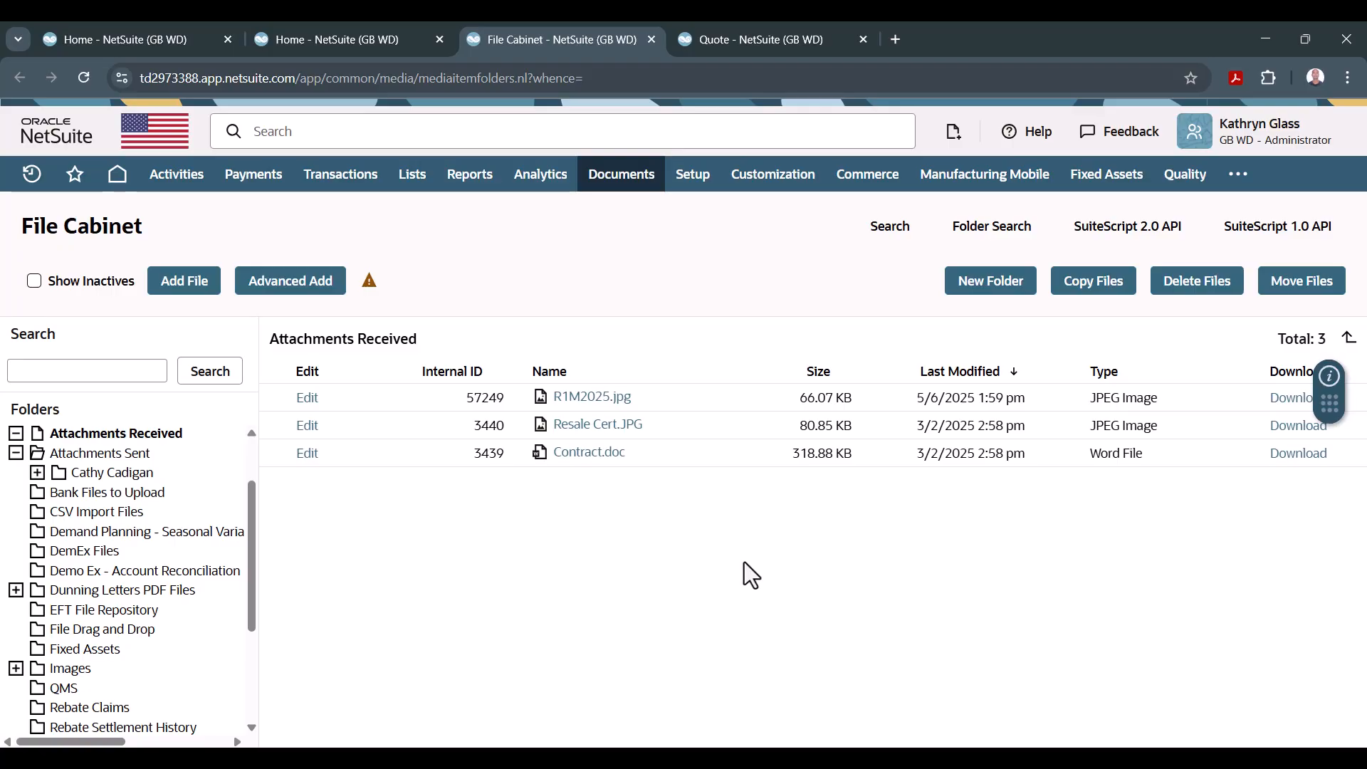
click(578, 399)
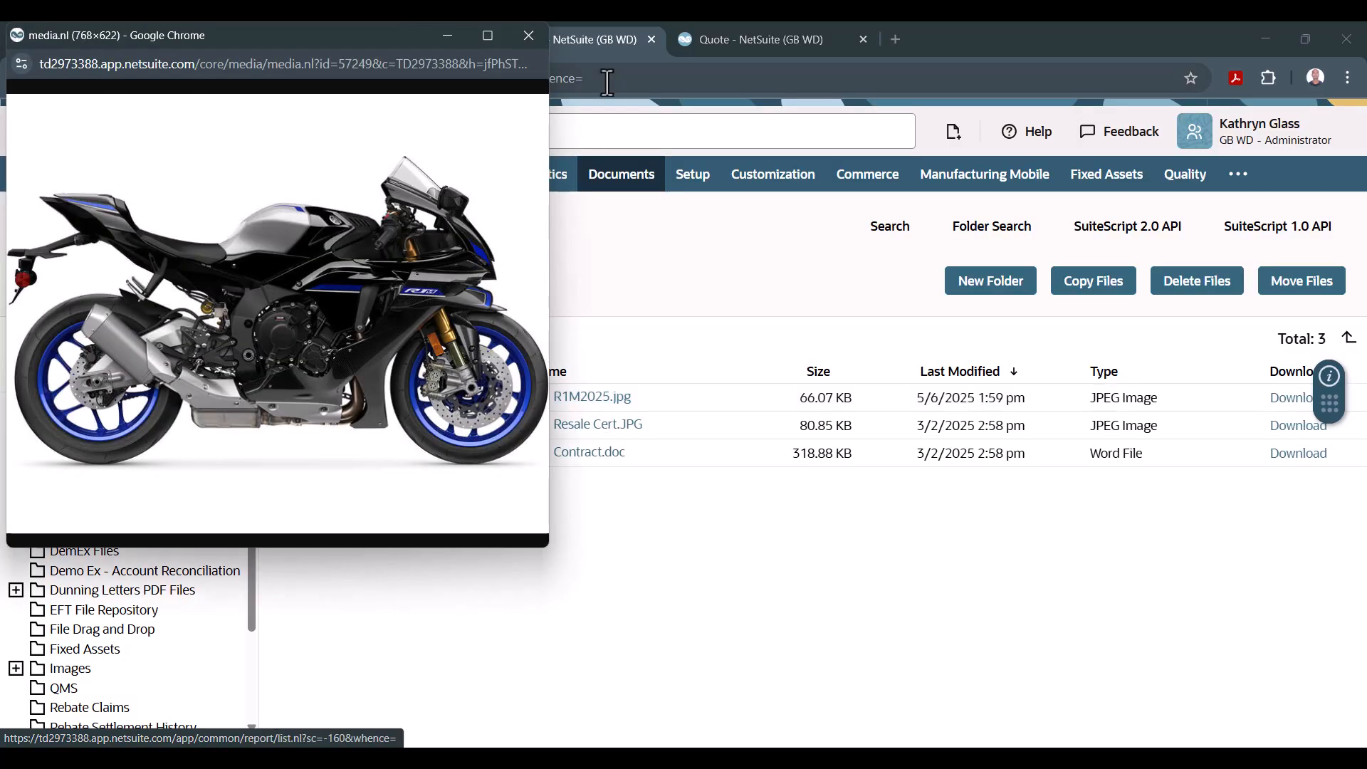
click(528, 36)
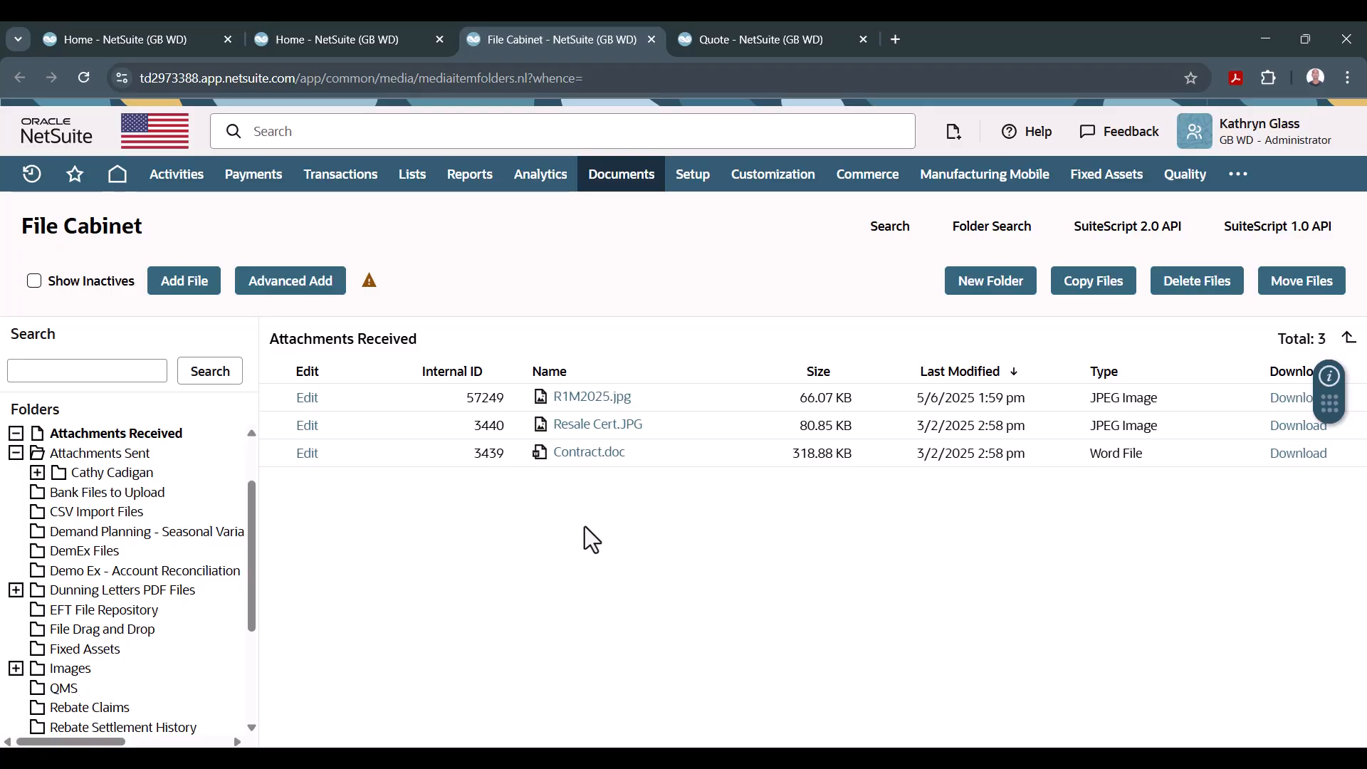
- Move R1M2025.jpg from Attachments Received to the Images folder and preview it there
click(1302, 289)
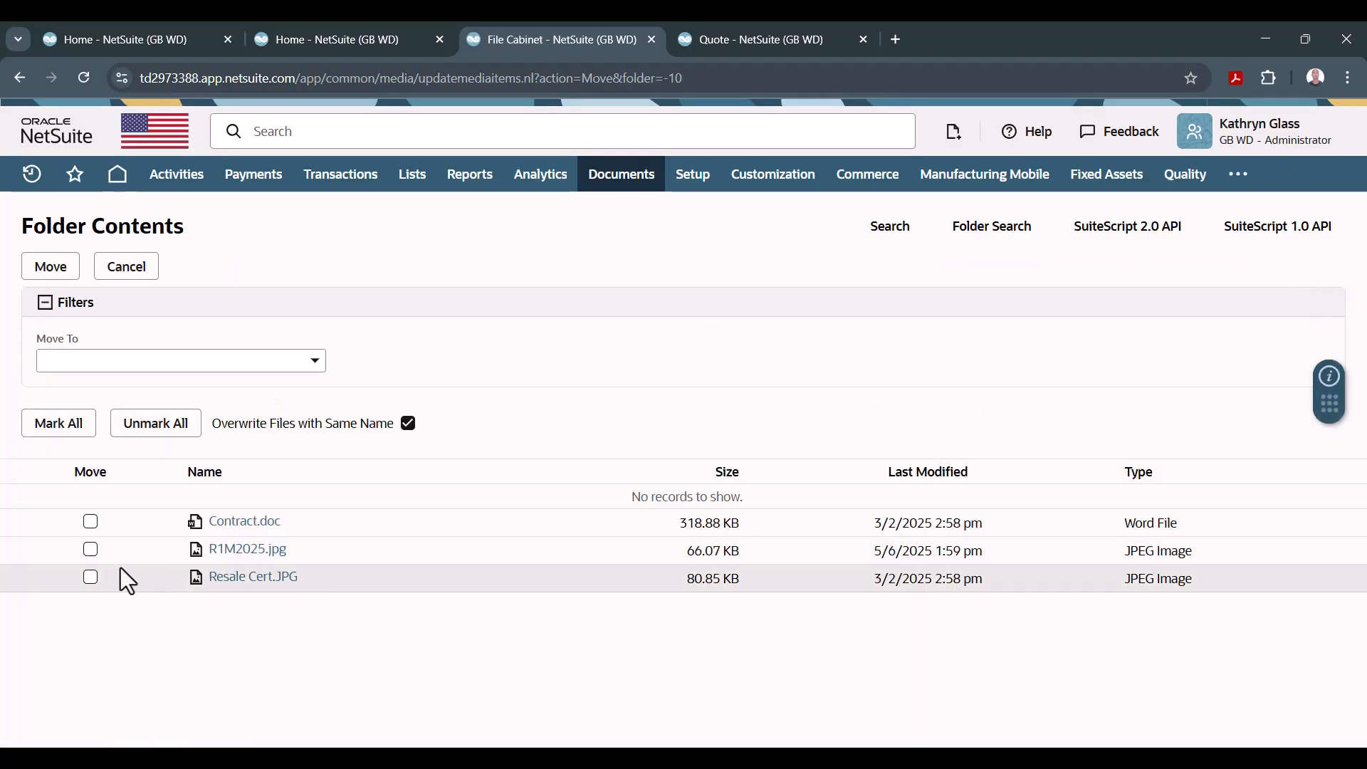
click(90, 549)
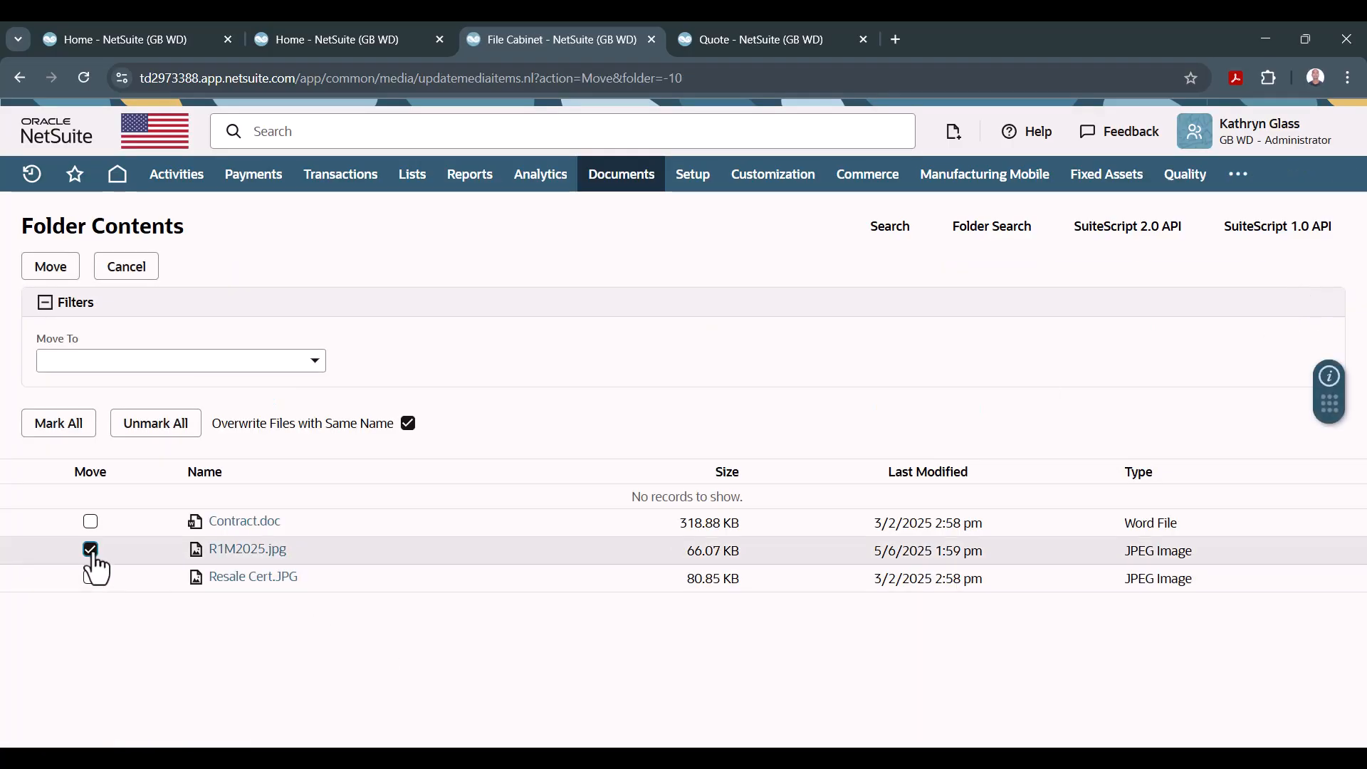
click(150, 363)
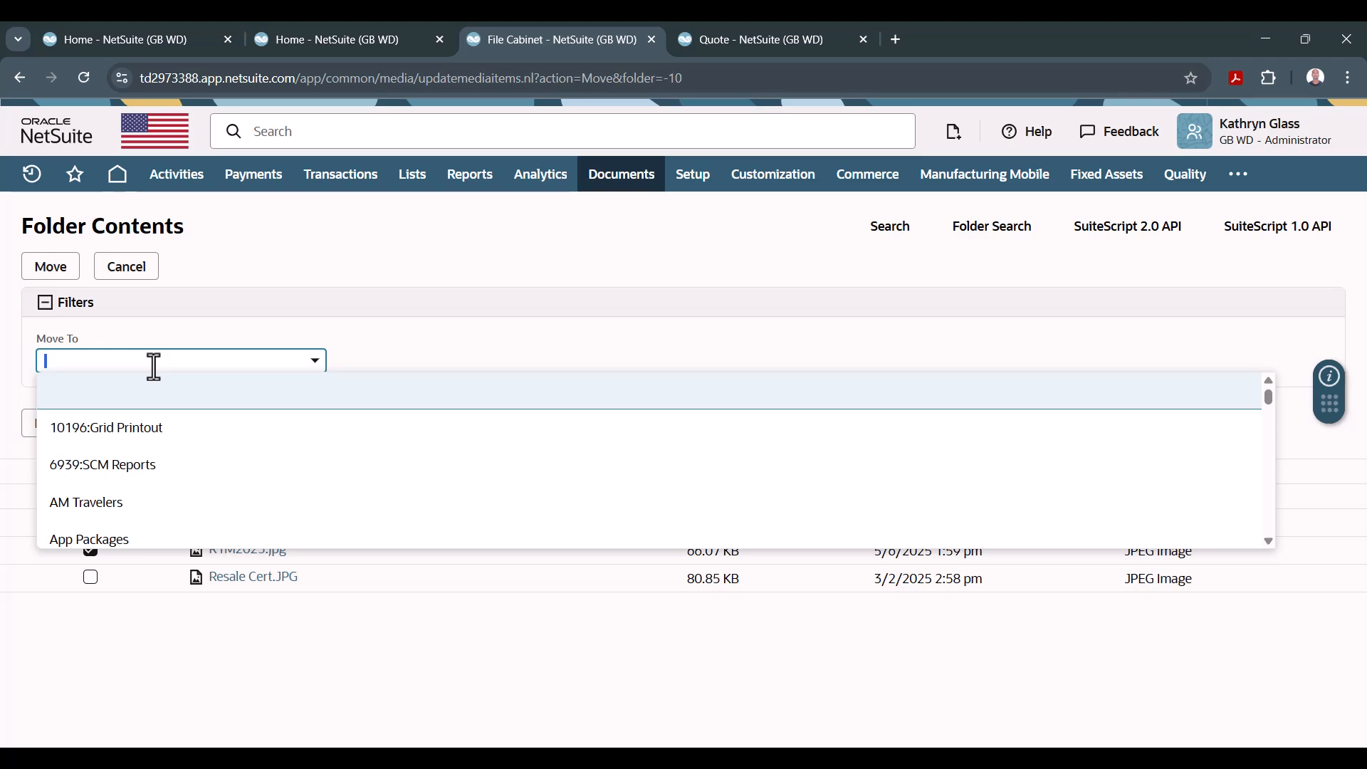
text(Images)
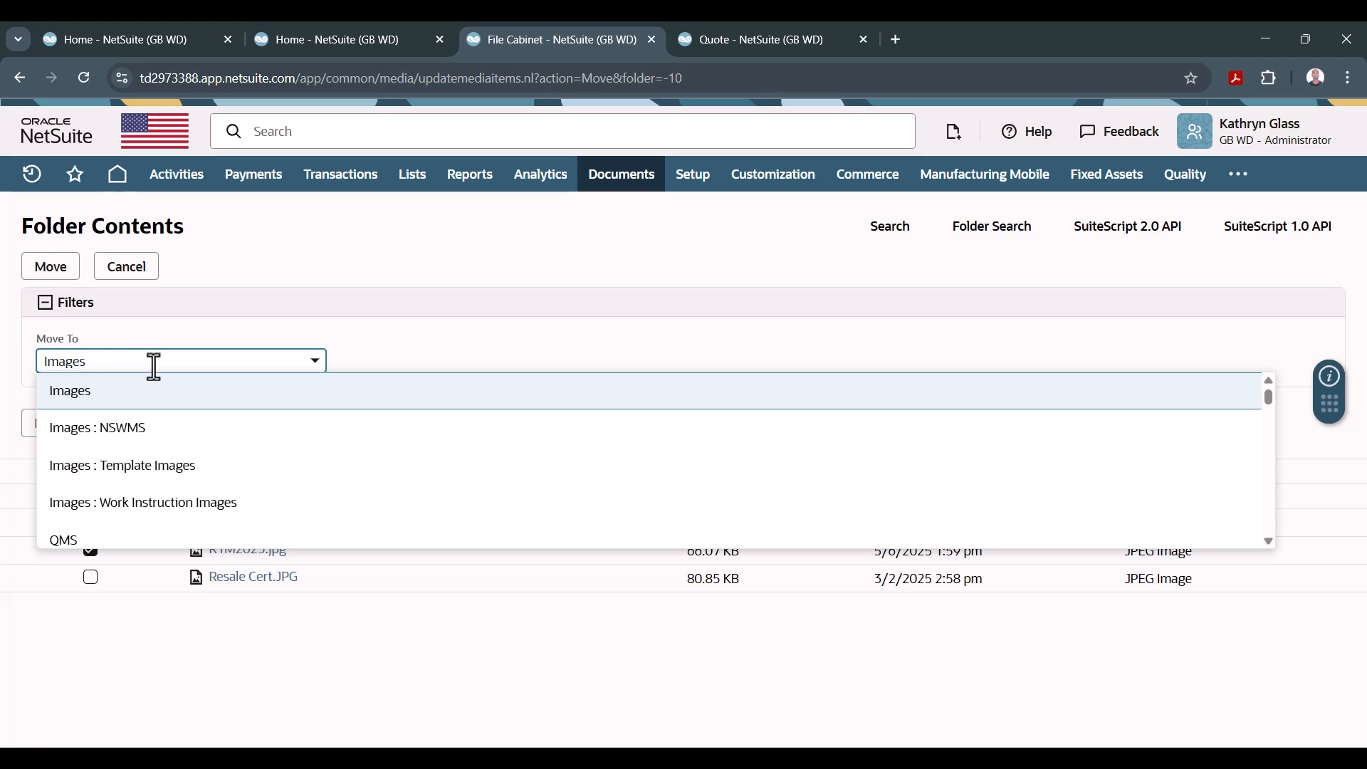
scroll(161, 427, up, 2)
click(101, 488)
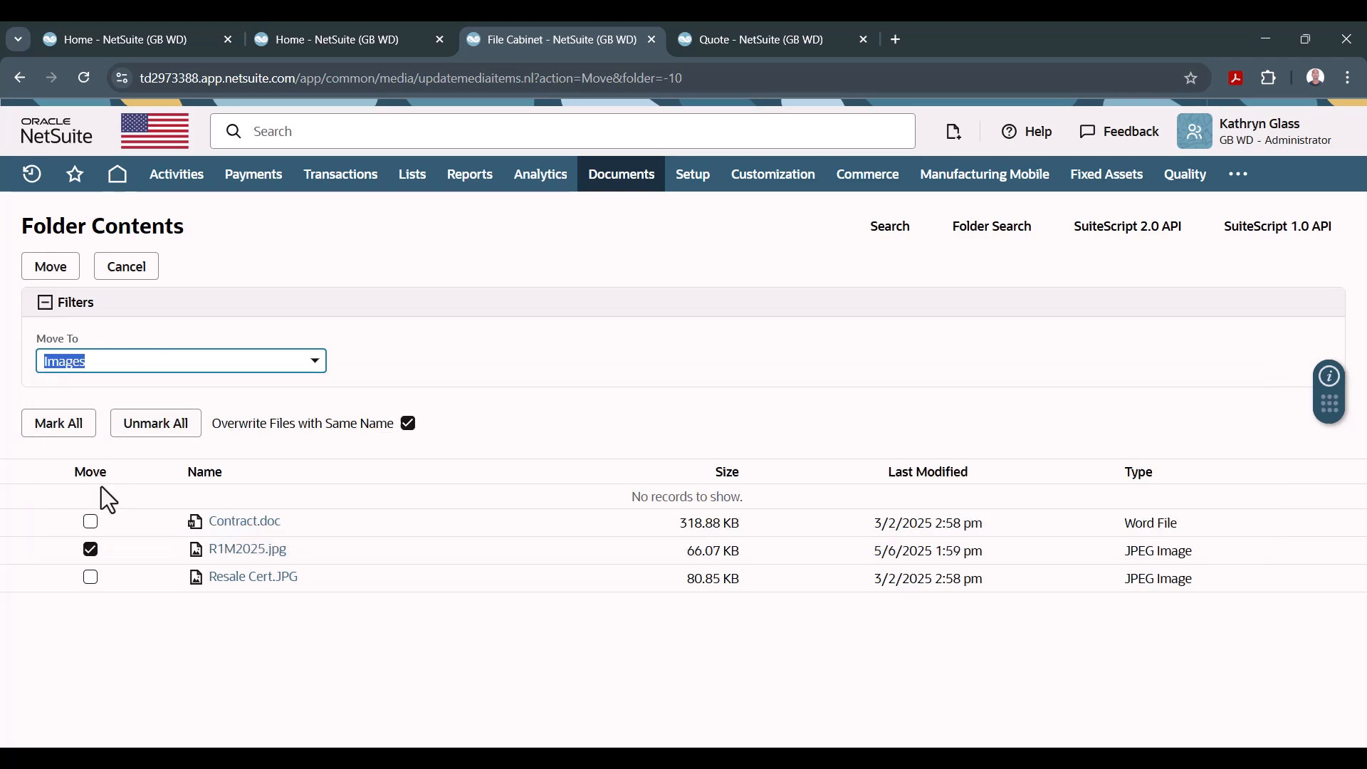
click(46, 270)
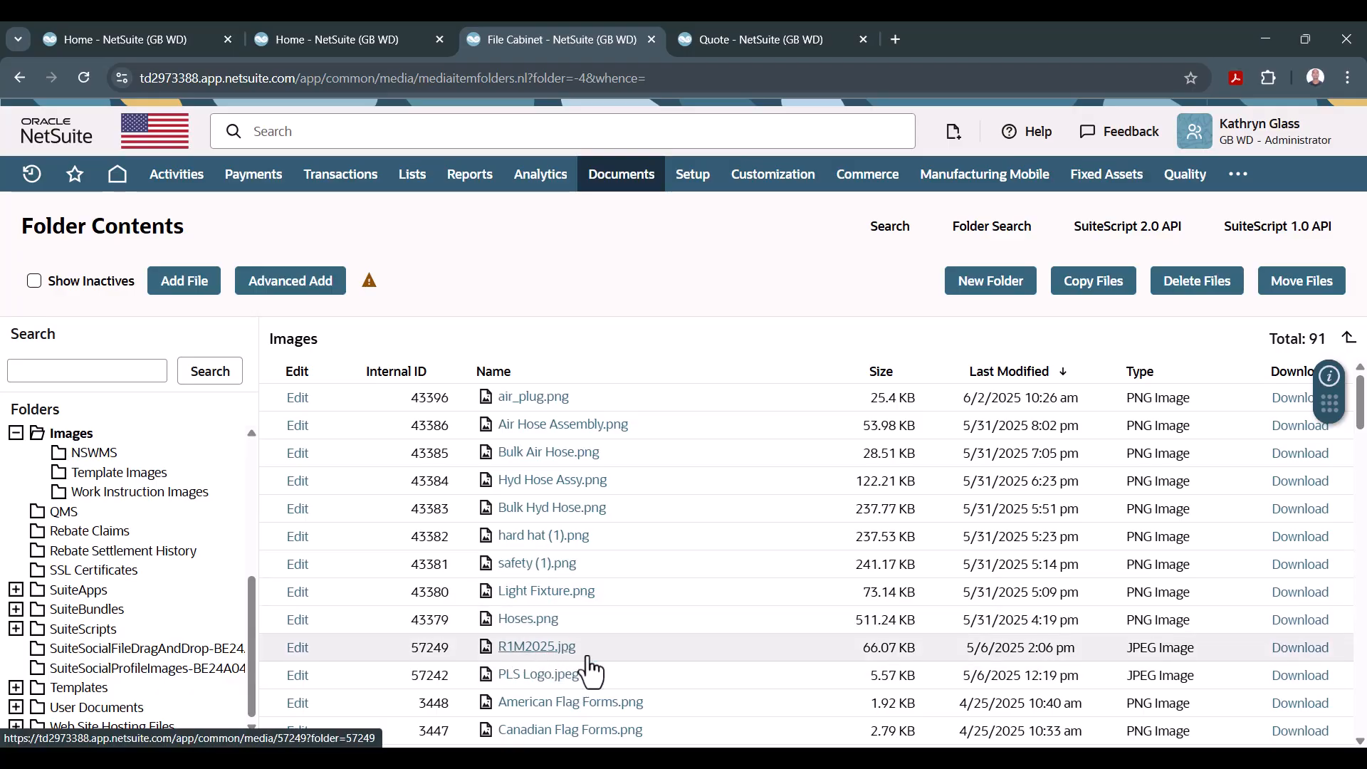
click(539, 647)
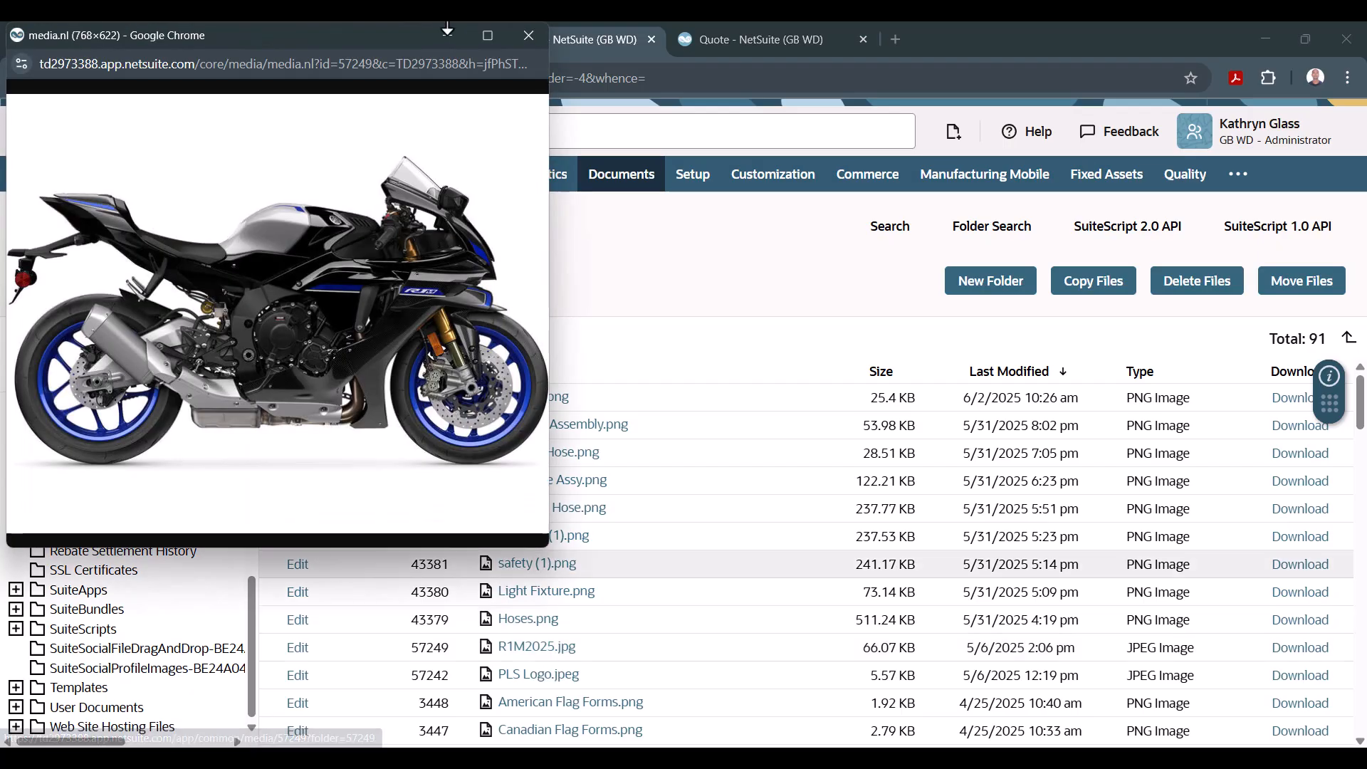
click(528, 37)
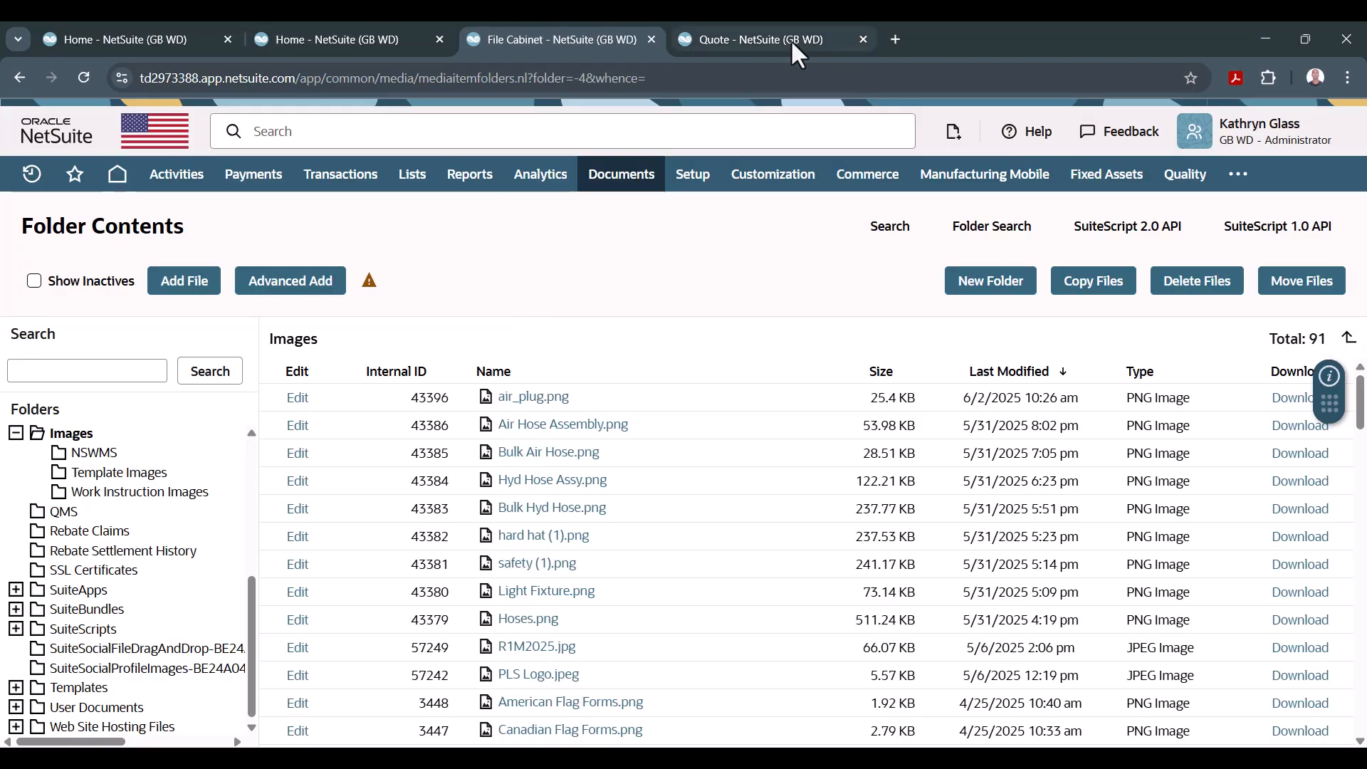
- Start a new file attachment on the open LED lights quote and choose Customer Contract.pdf from the Downloads folder
click(768, 41)
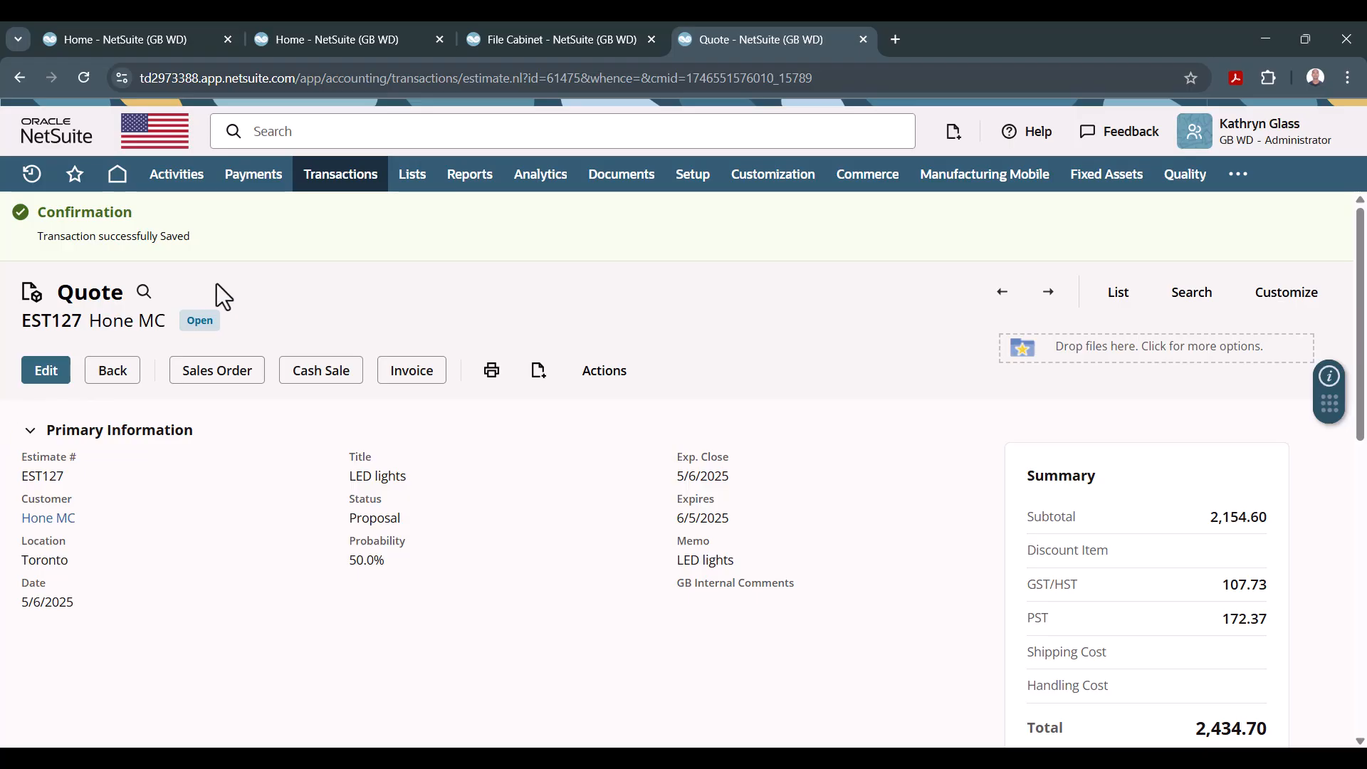
scroll(282, 553, down, 10)
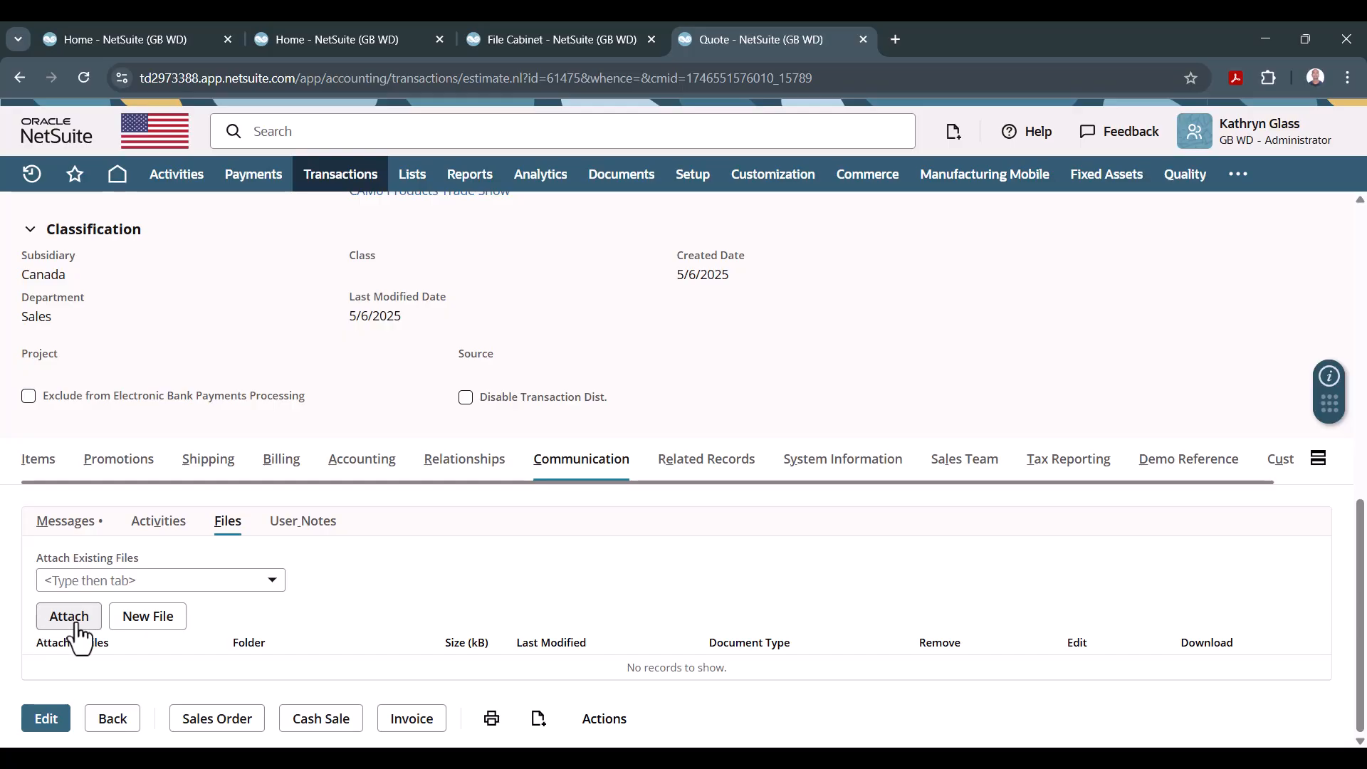
click(153, 618)
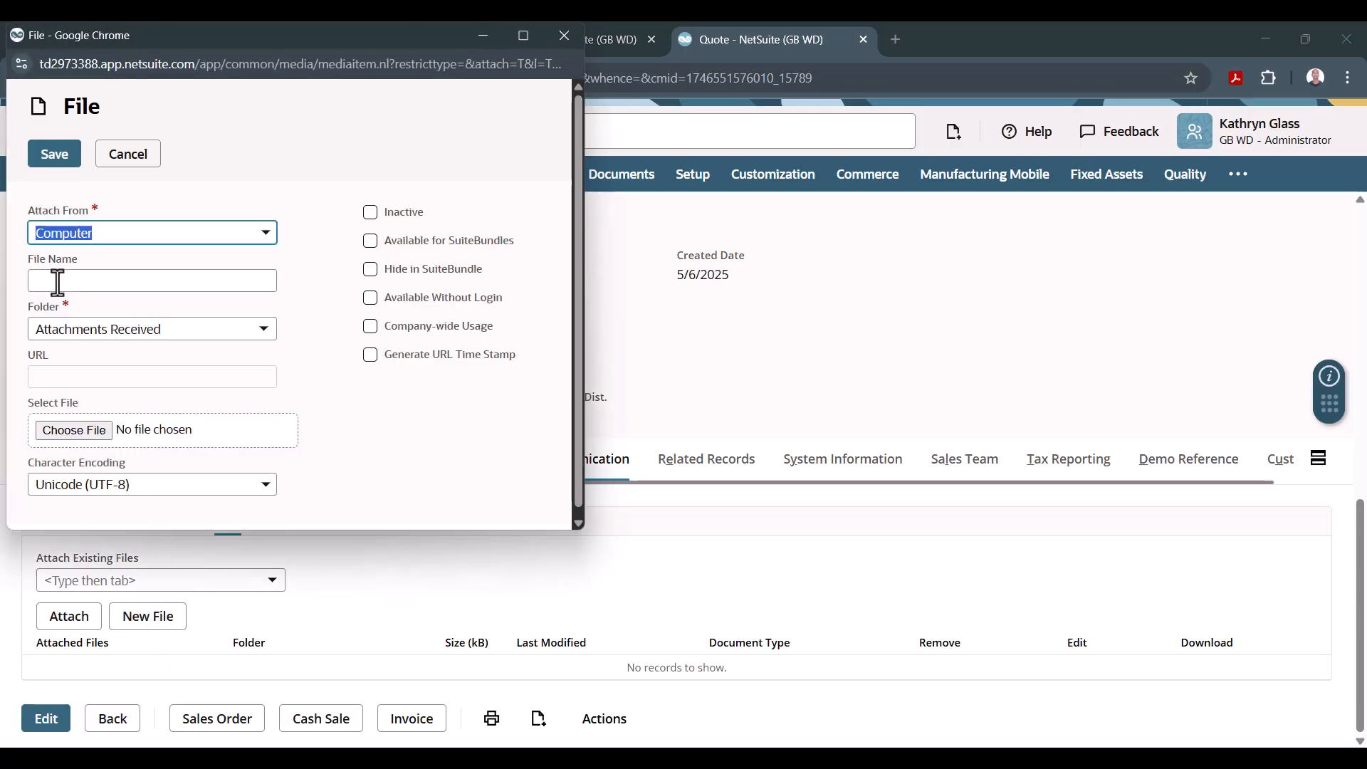
click(80, 435)
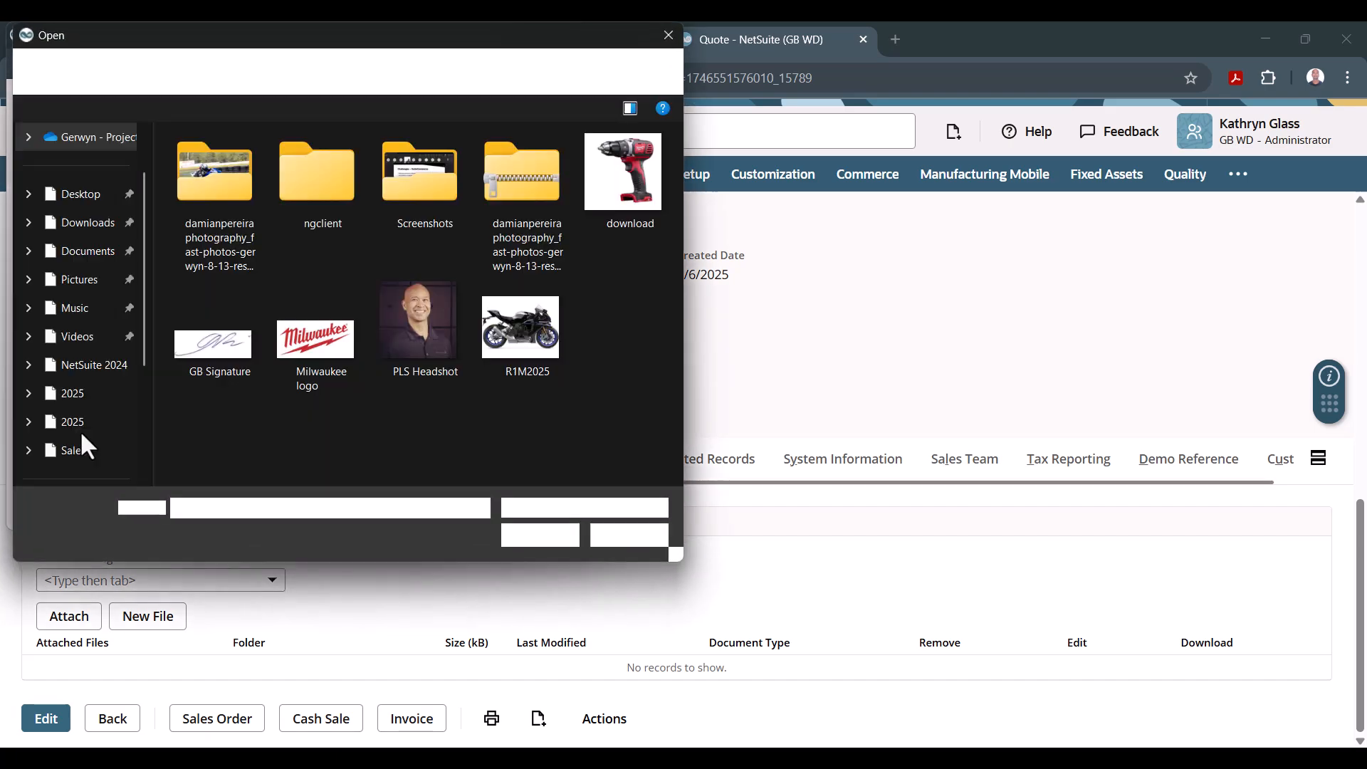
click(75, 227)
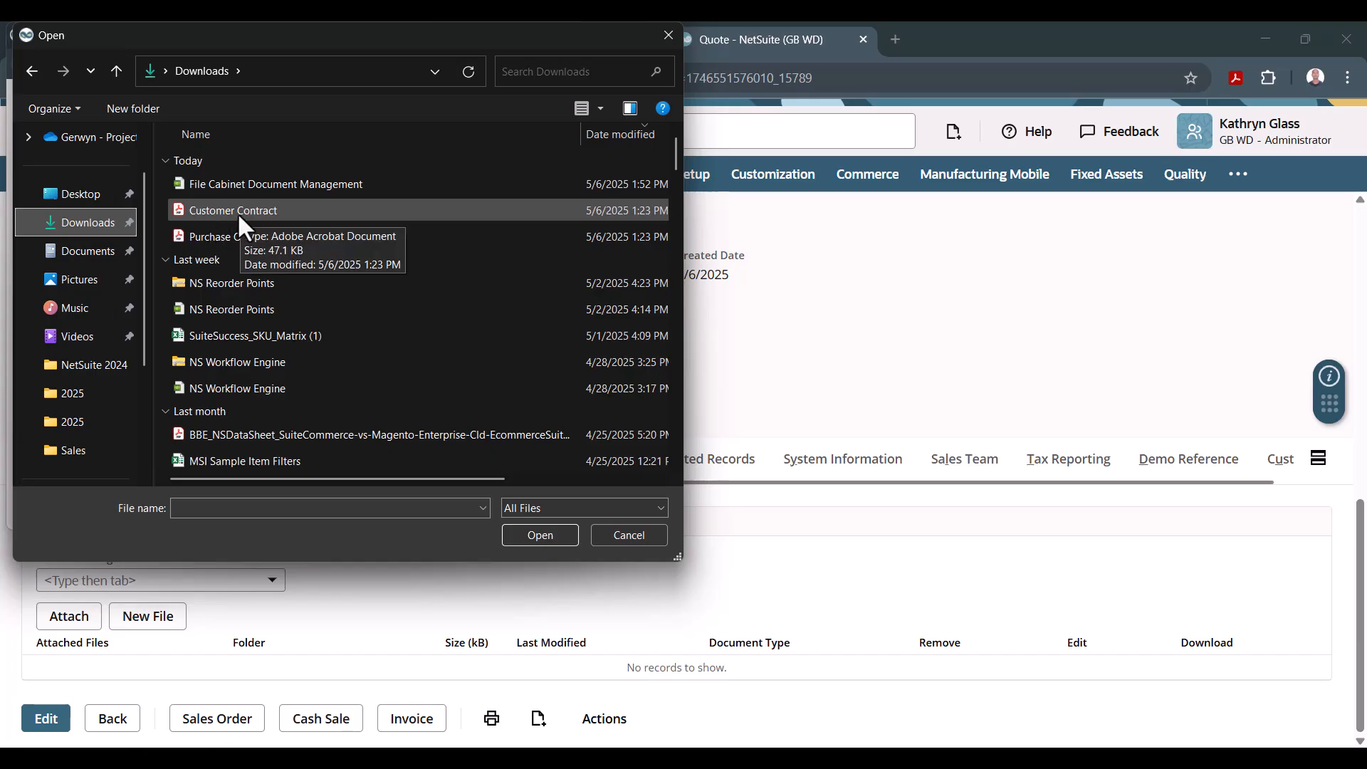
double_click(238, 212)
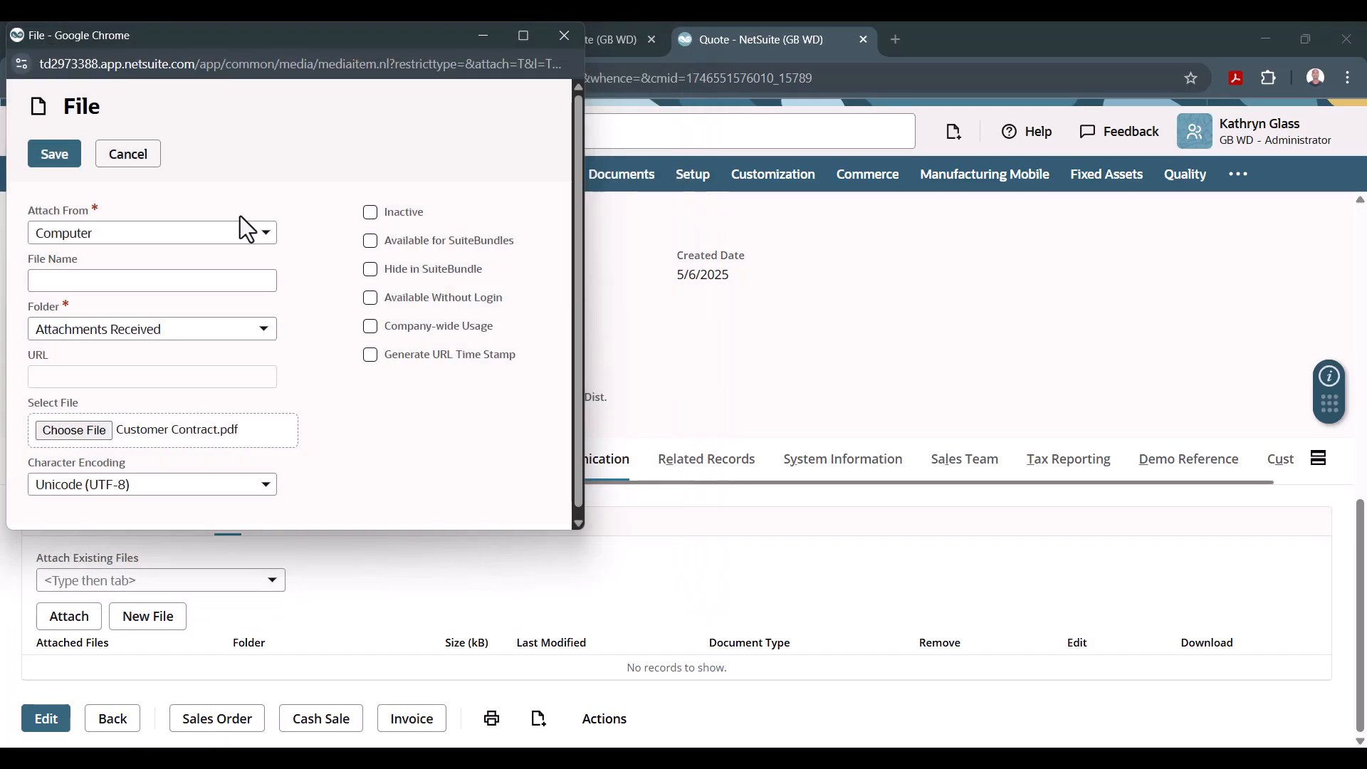
- Name the attachment Customer Contract and save it to the quote
click(68, 282)
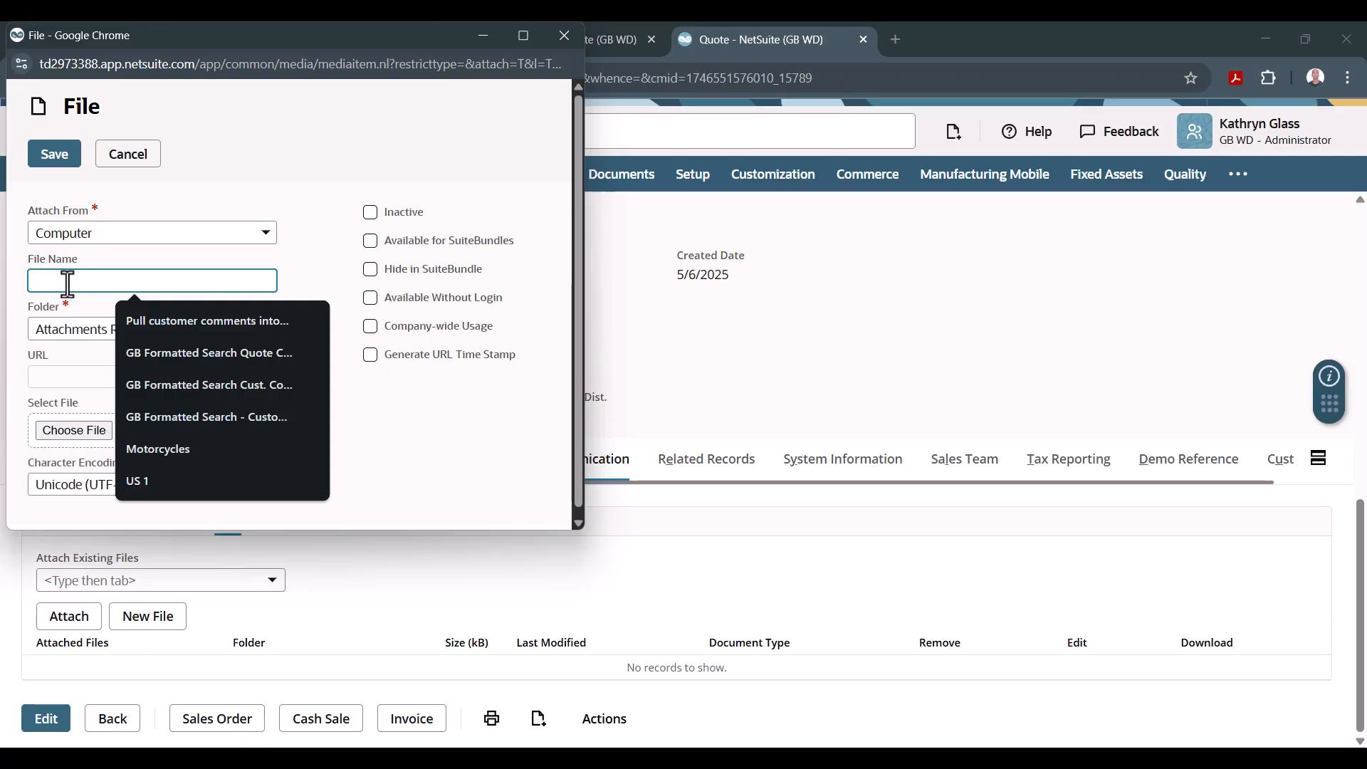
text(Custo)
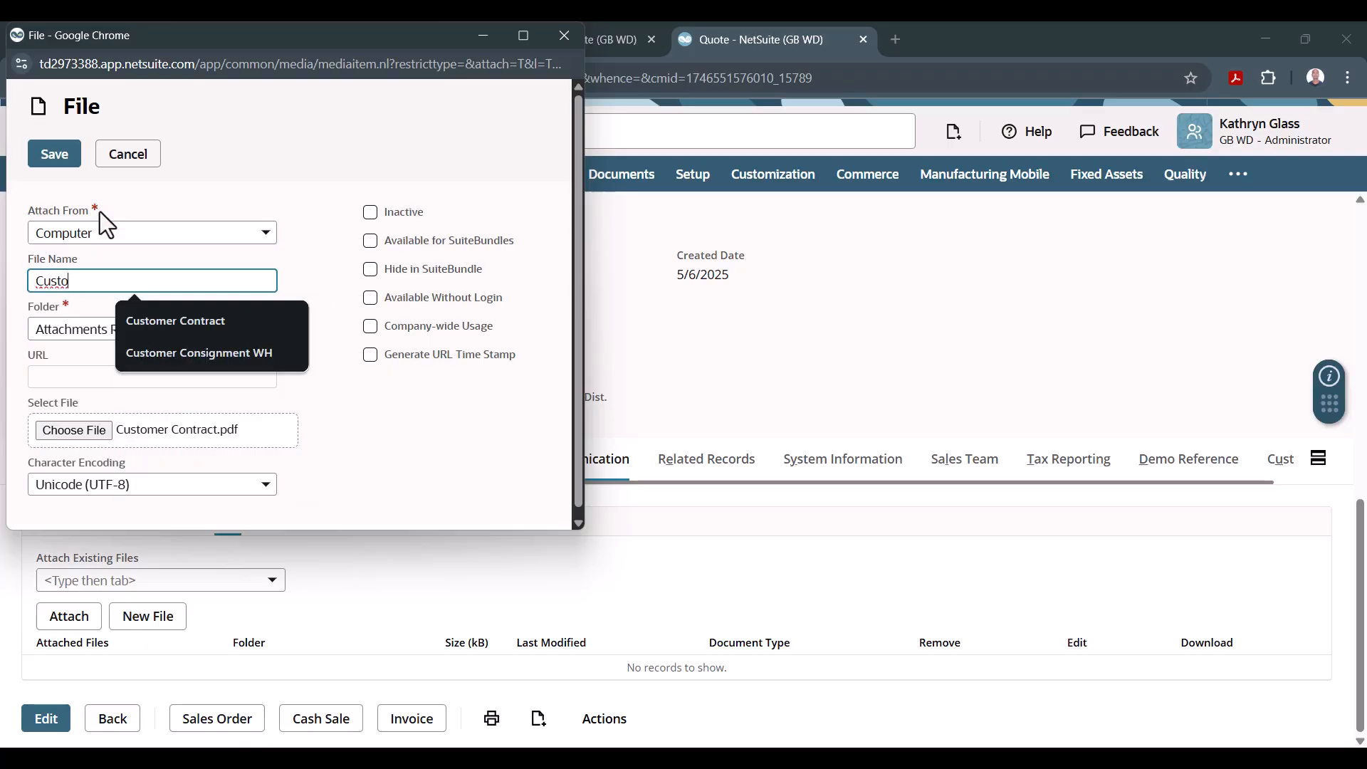
click(194, 320)
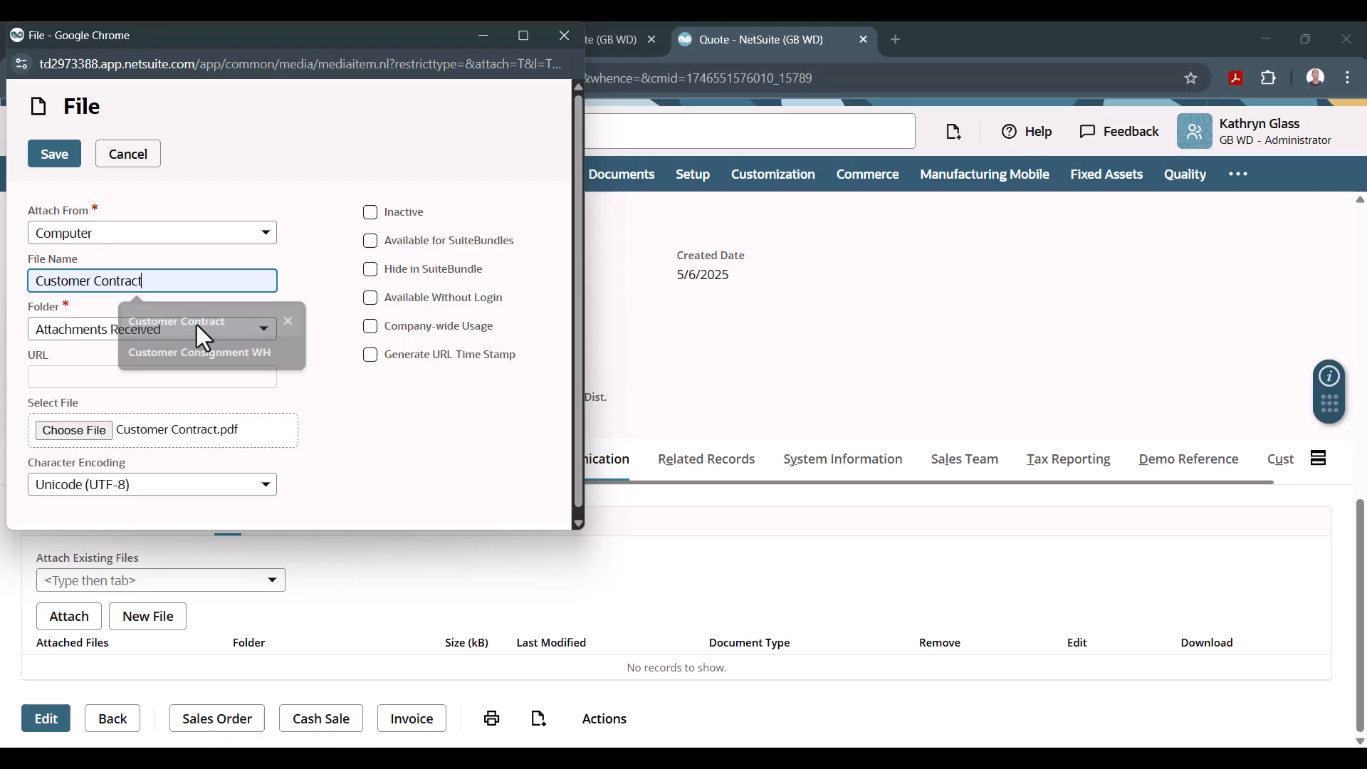
click(60, 162)
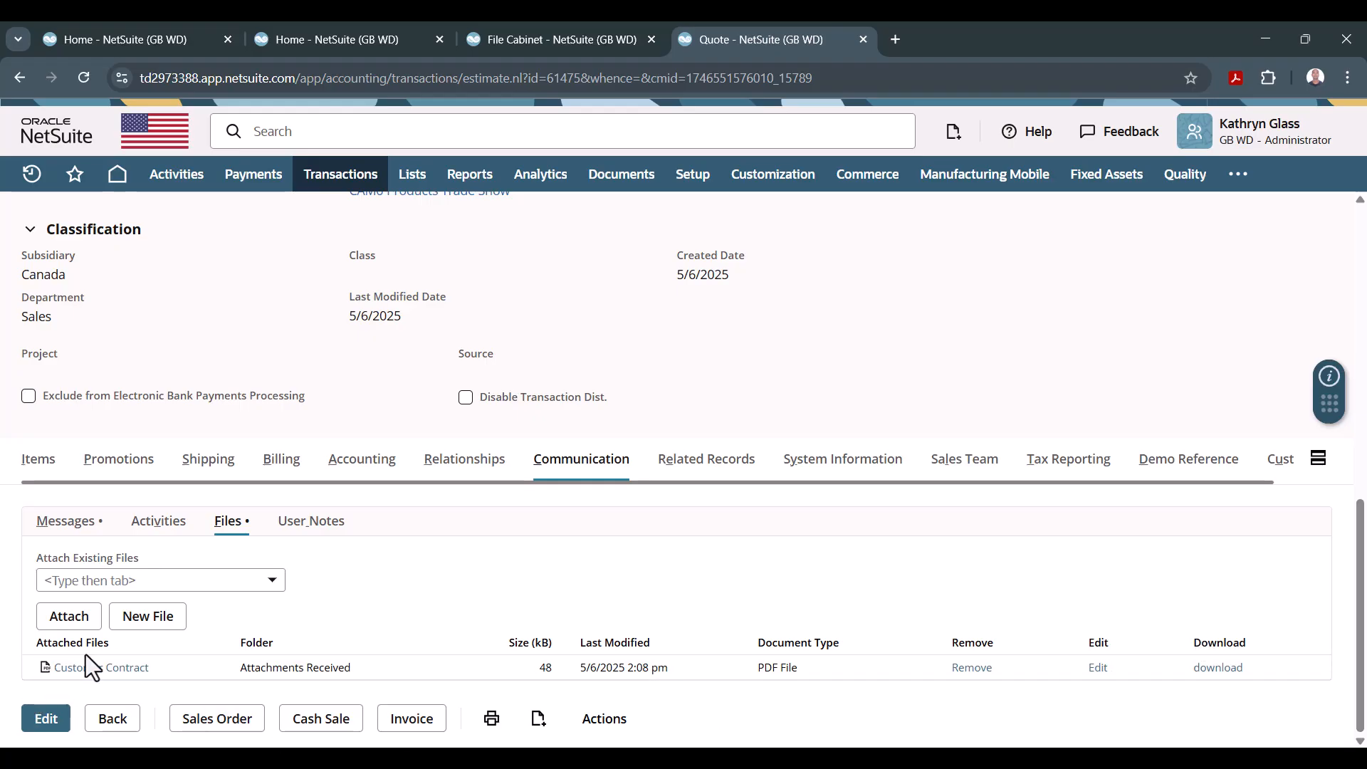
- View the quote's attached Customer Contract in a maximized window and close it
click(103, 669)
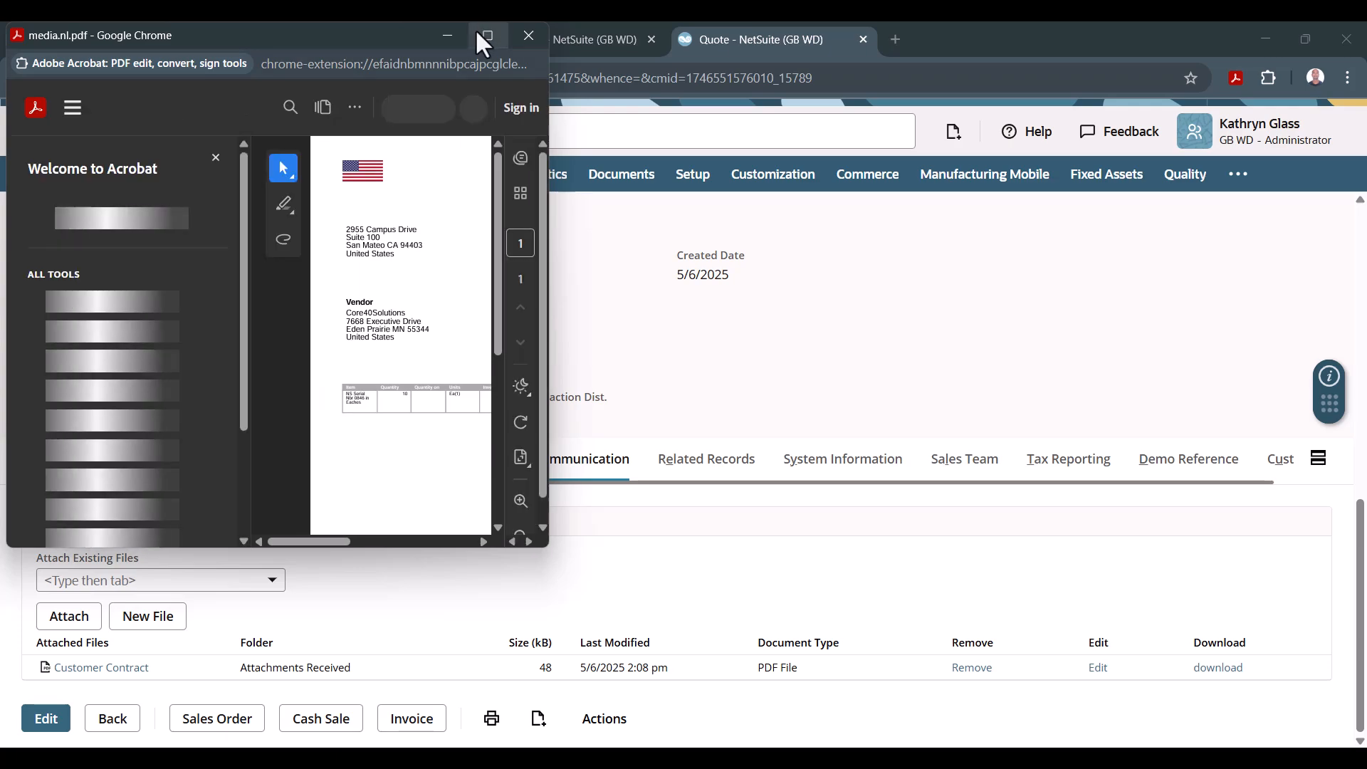
click(488, 35)
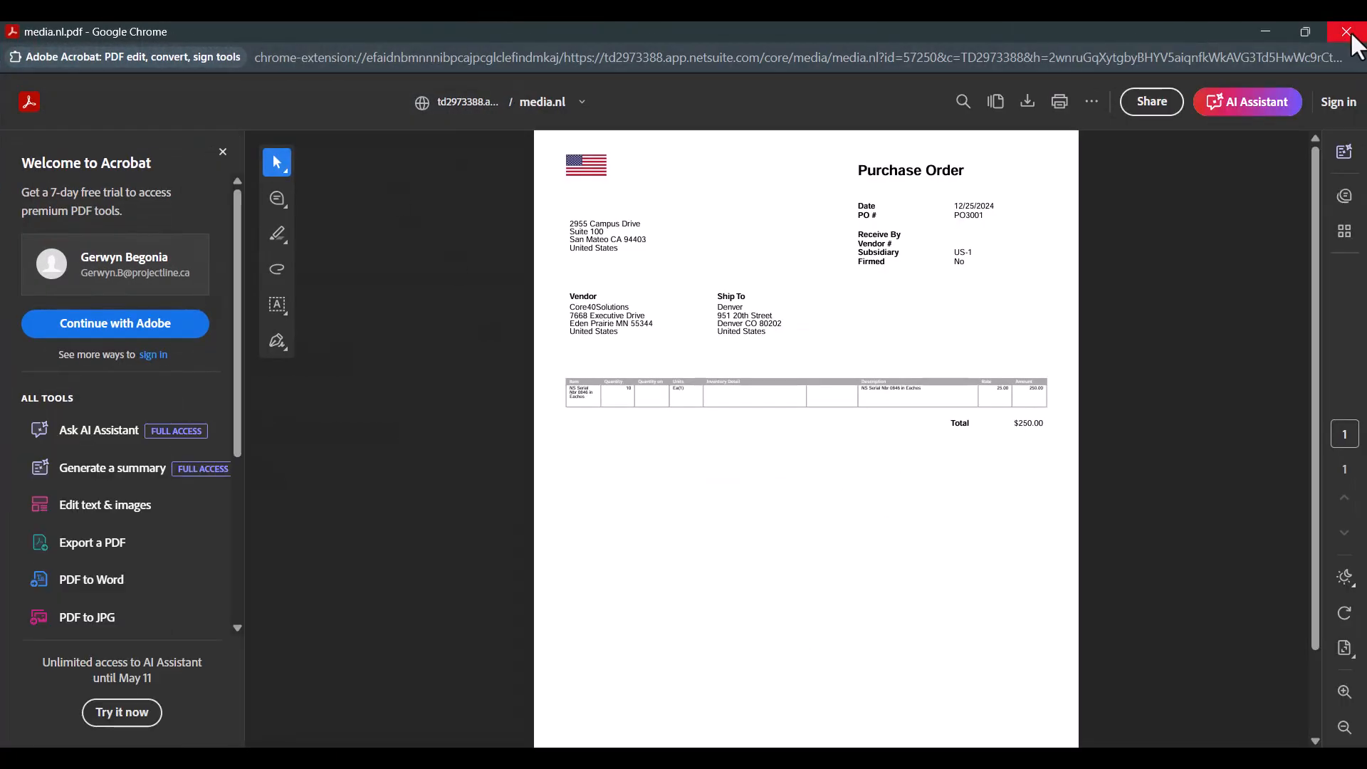
click(1347, 33)
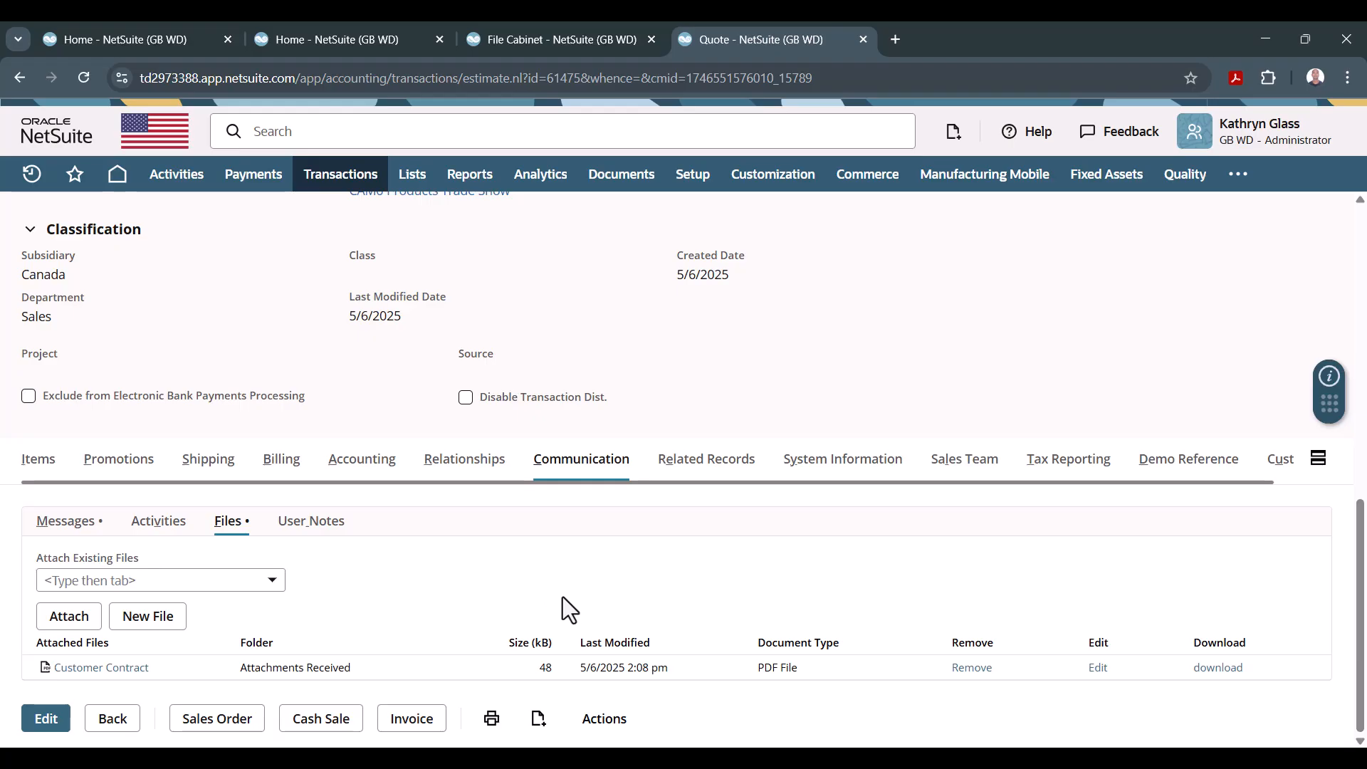
- Upload Purchase Order 1 from the Downloads folder in File Explorer to the quote through its file drop area
scroll(562, 596, up, 5)
scroll(562, 595, up, 5)
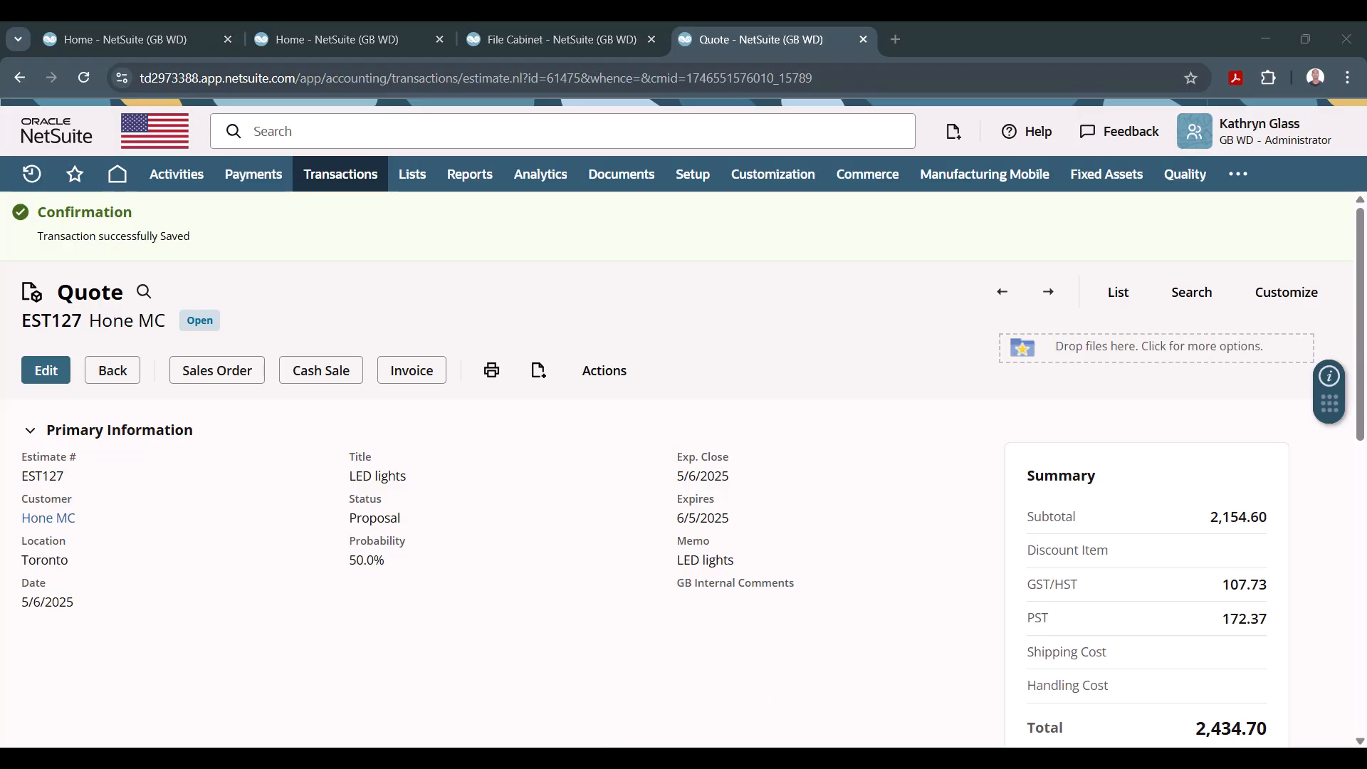
key(super+e)
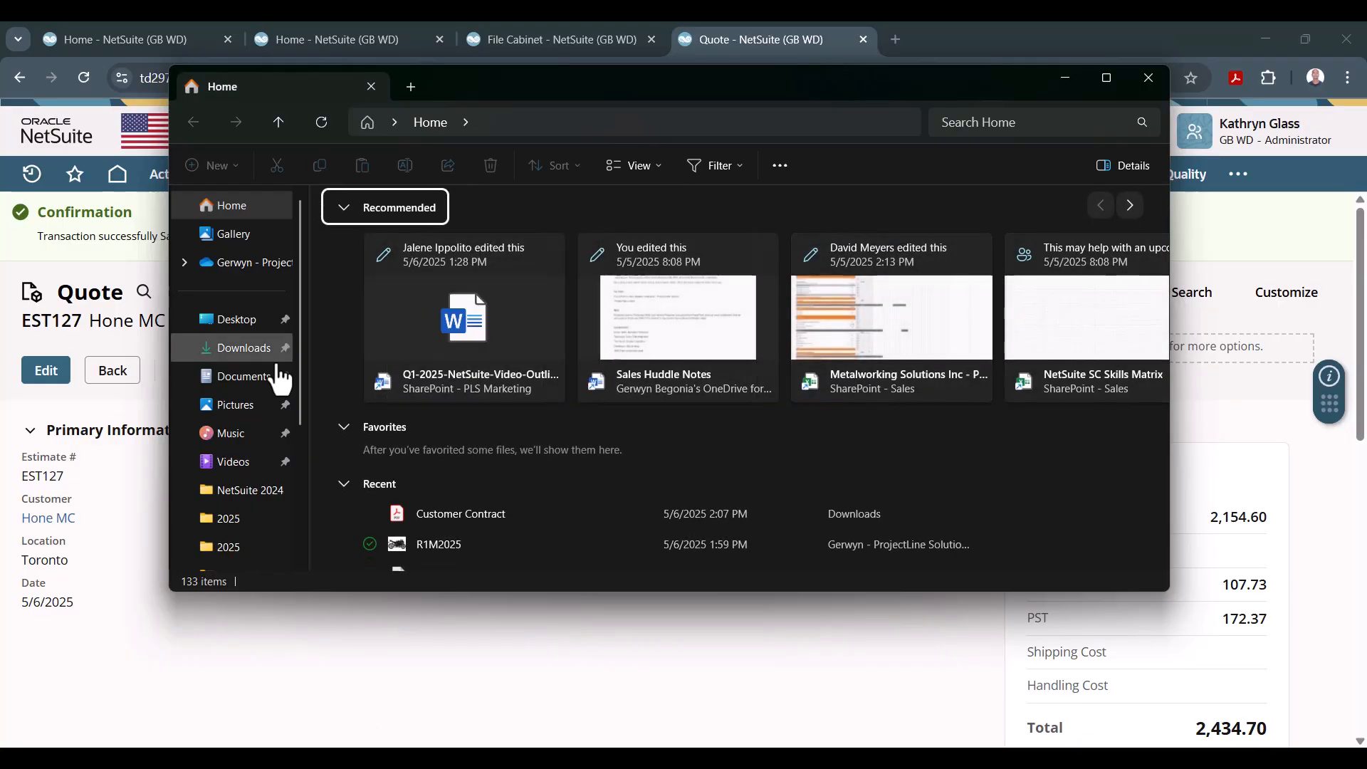
click(224, 348)
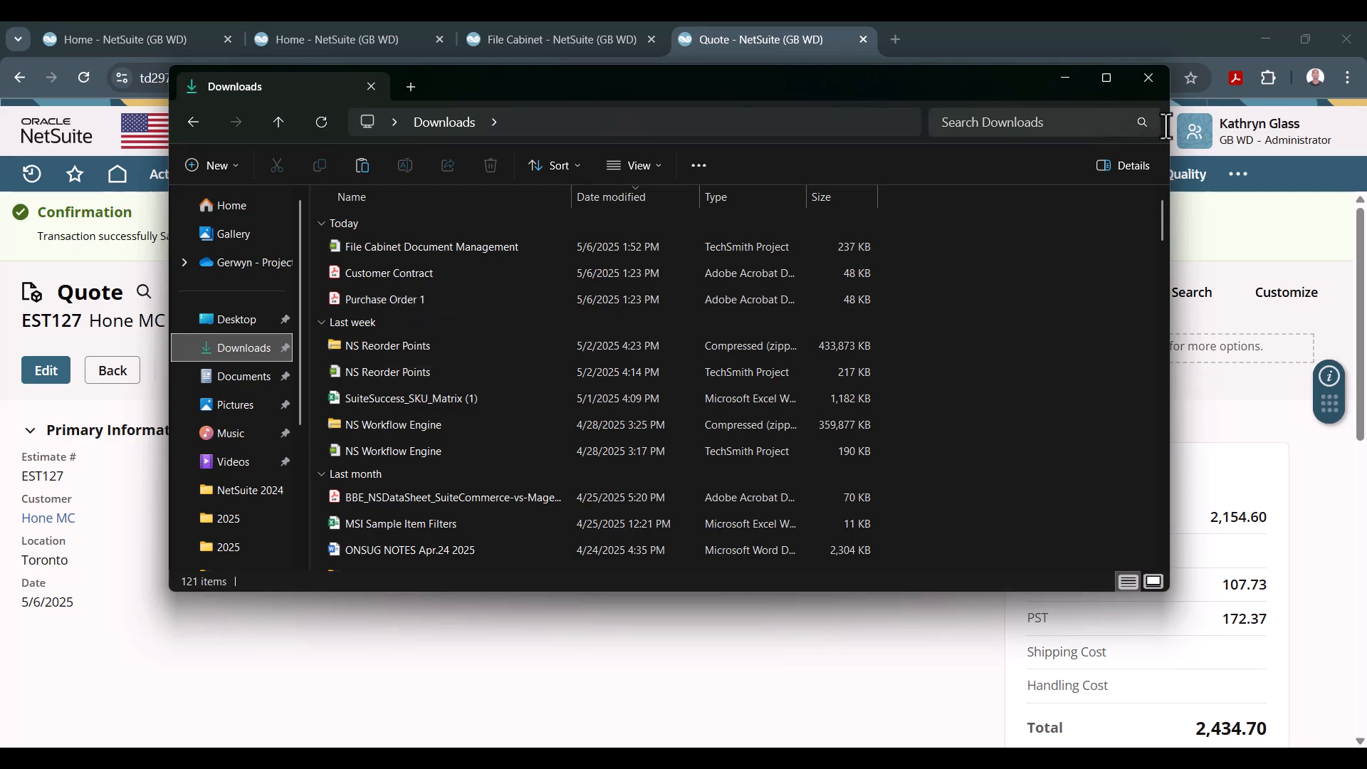
mouse_move(1171, 181)
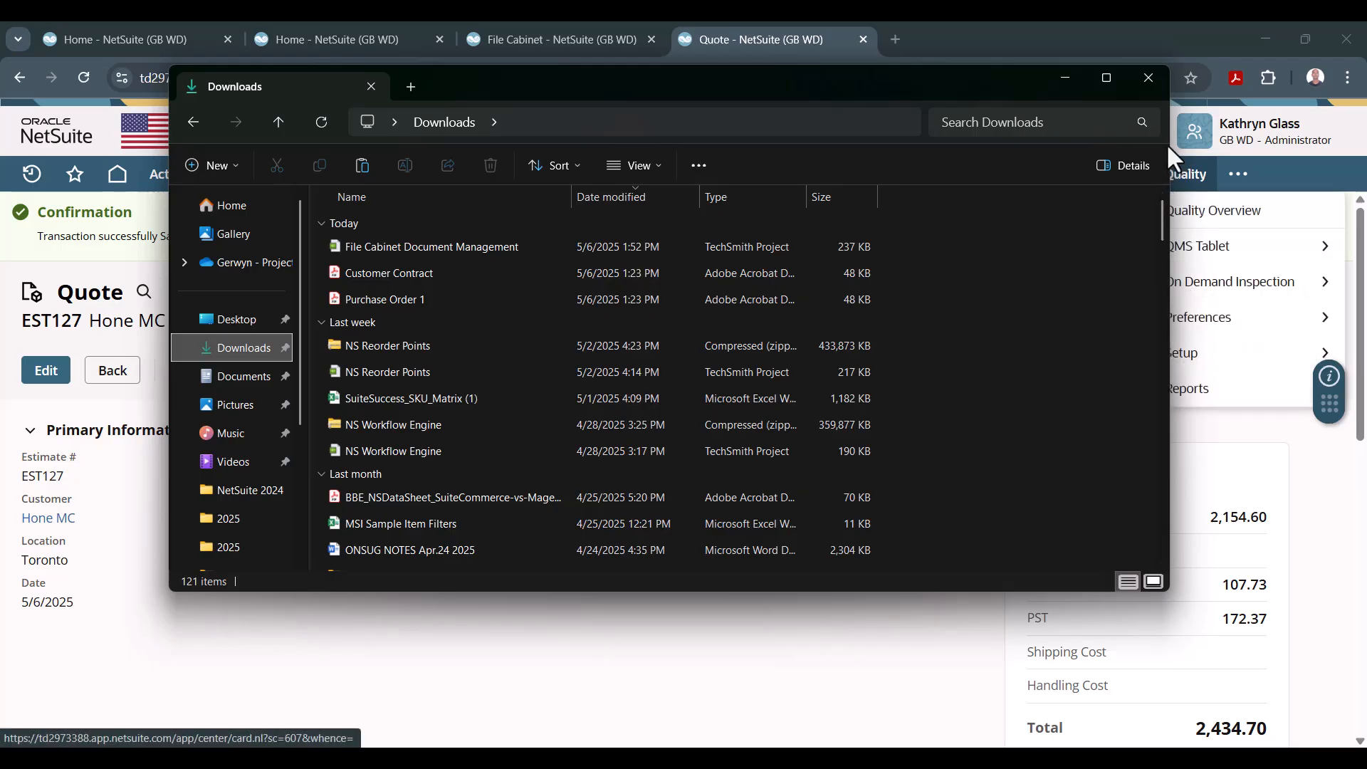
drag(1168, 93, 754, 93)
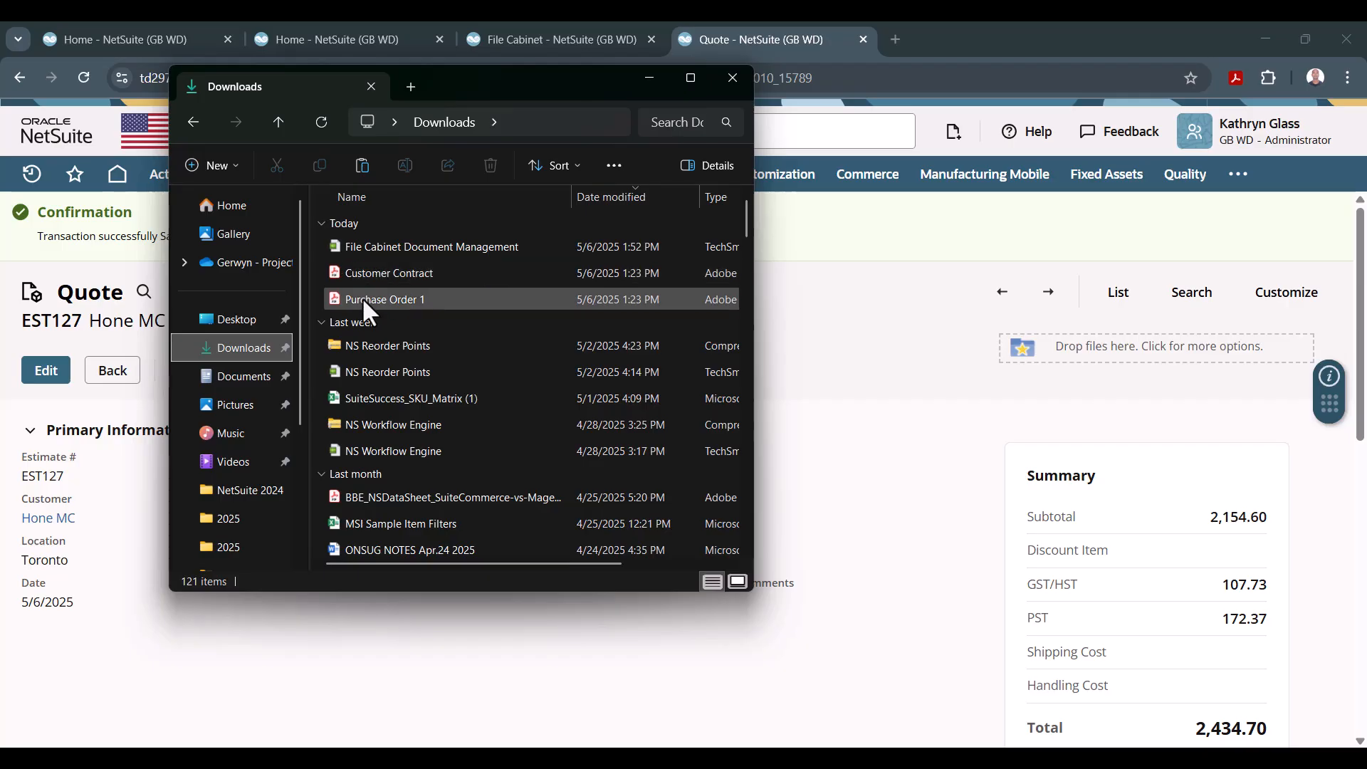
drag(361, 301, 1057, 342)
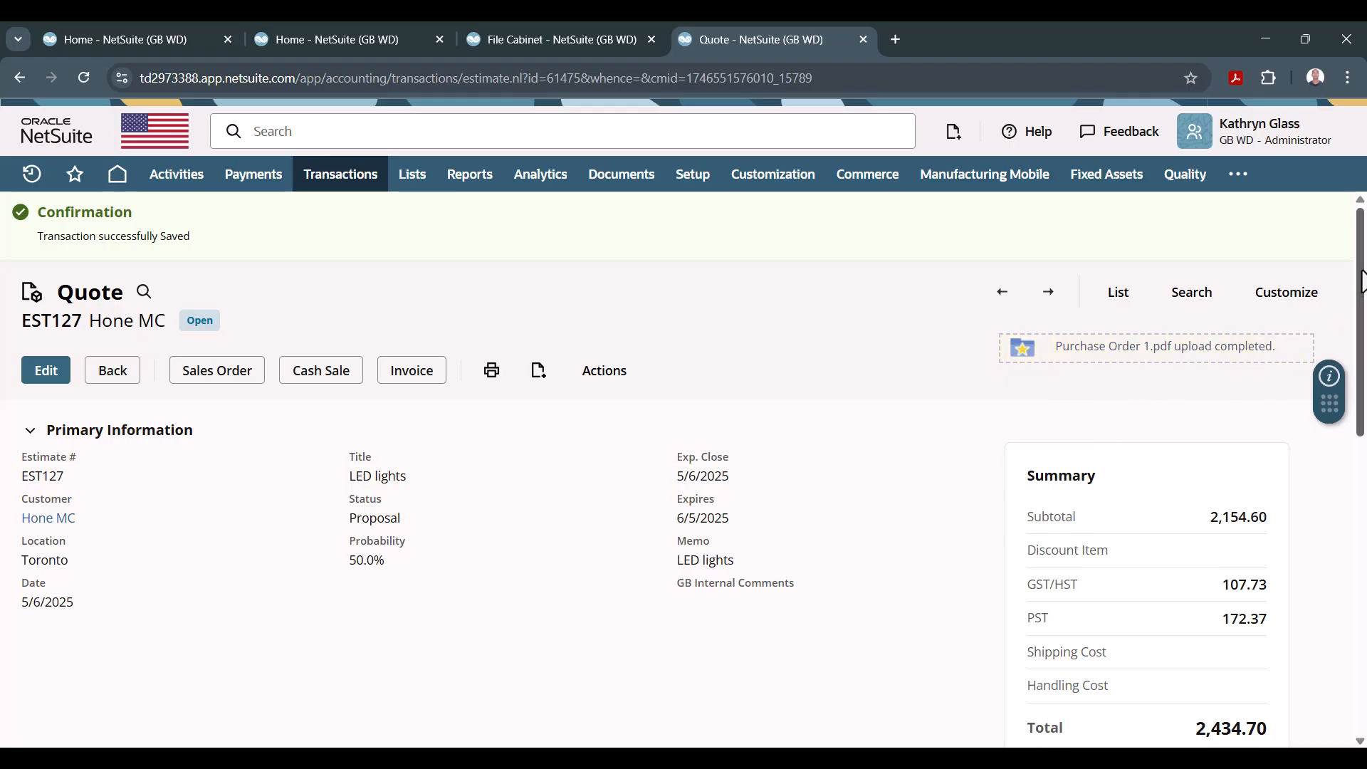
- View the attached Purchase Order 1.pdf from the quote's file list in a maximized window and close it
drag(1363, 281, 1363, 627)
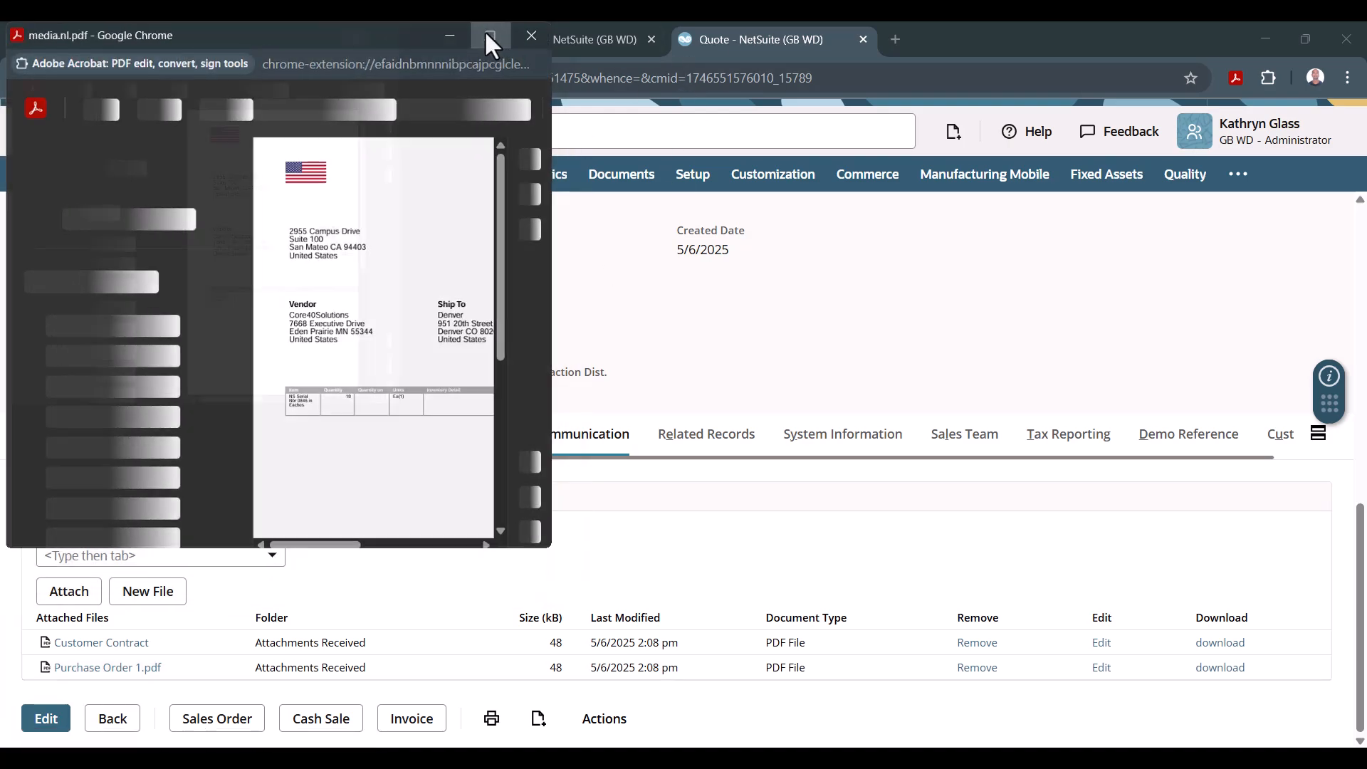
click(489, 36)
click(1346, 35)
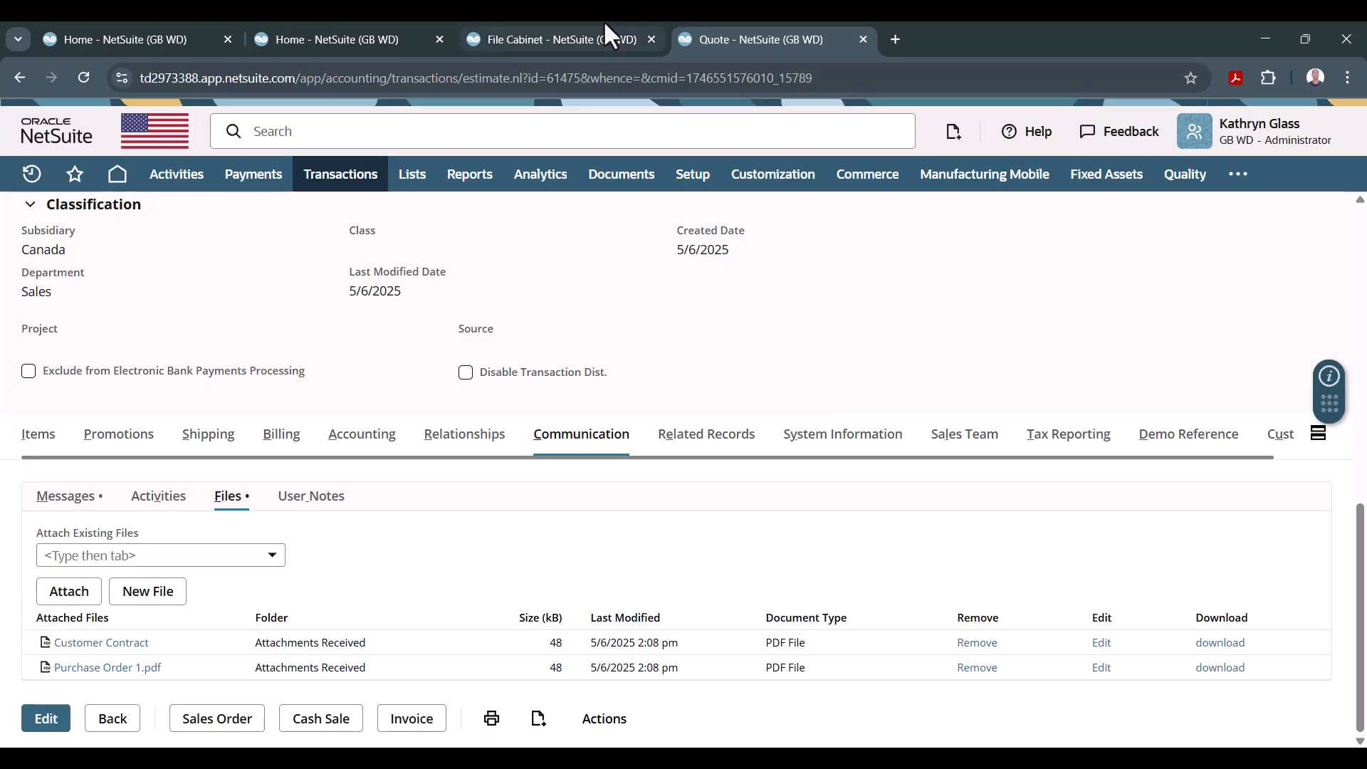
- Return to the File Cabinet and check the Attachments Received folder for the files attached to the quote
click(492, 34)
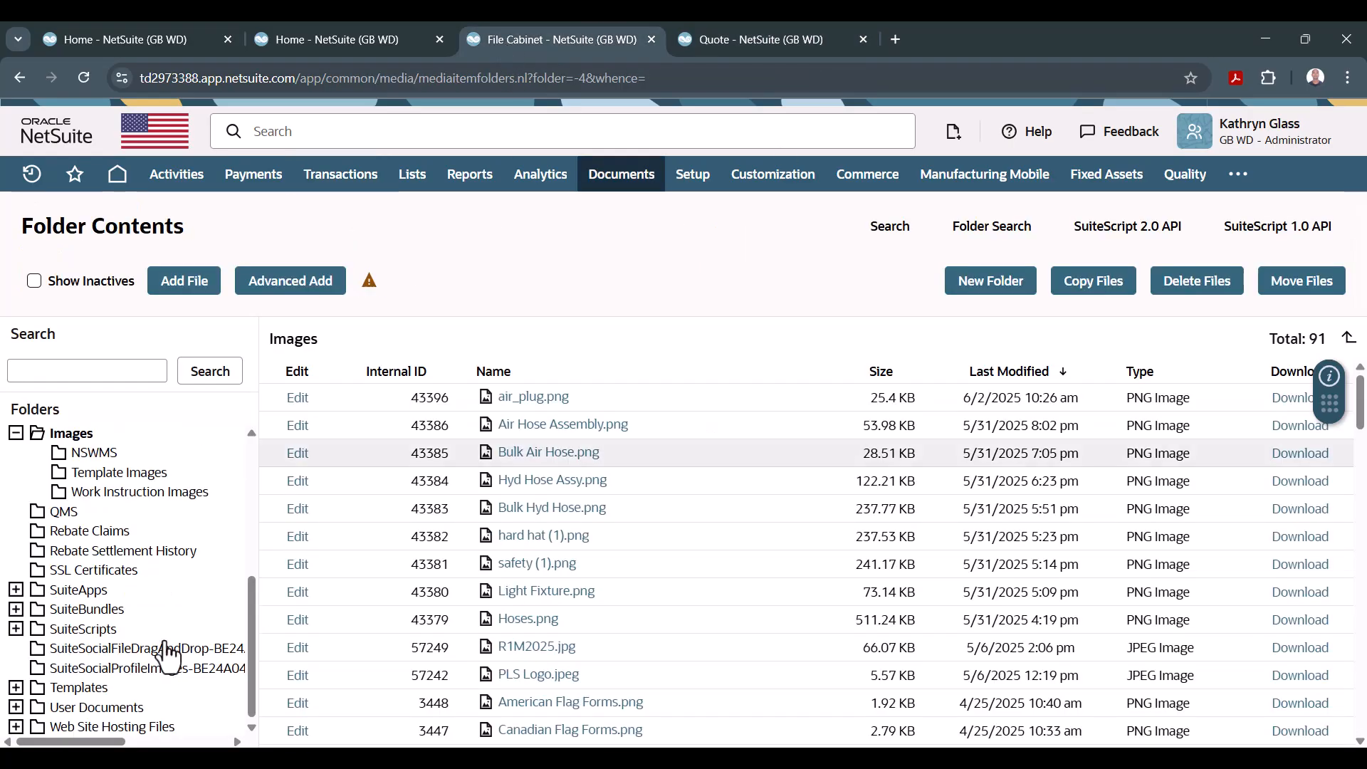
scroll(68, 676, up, 4)
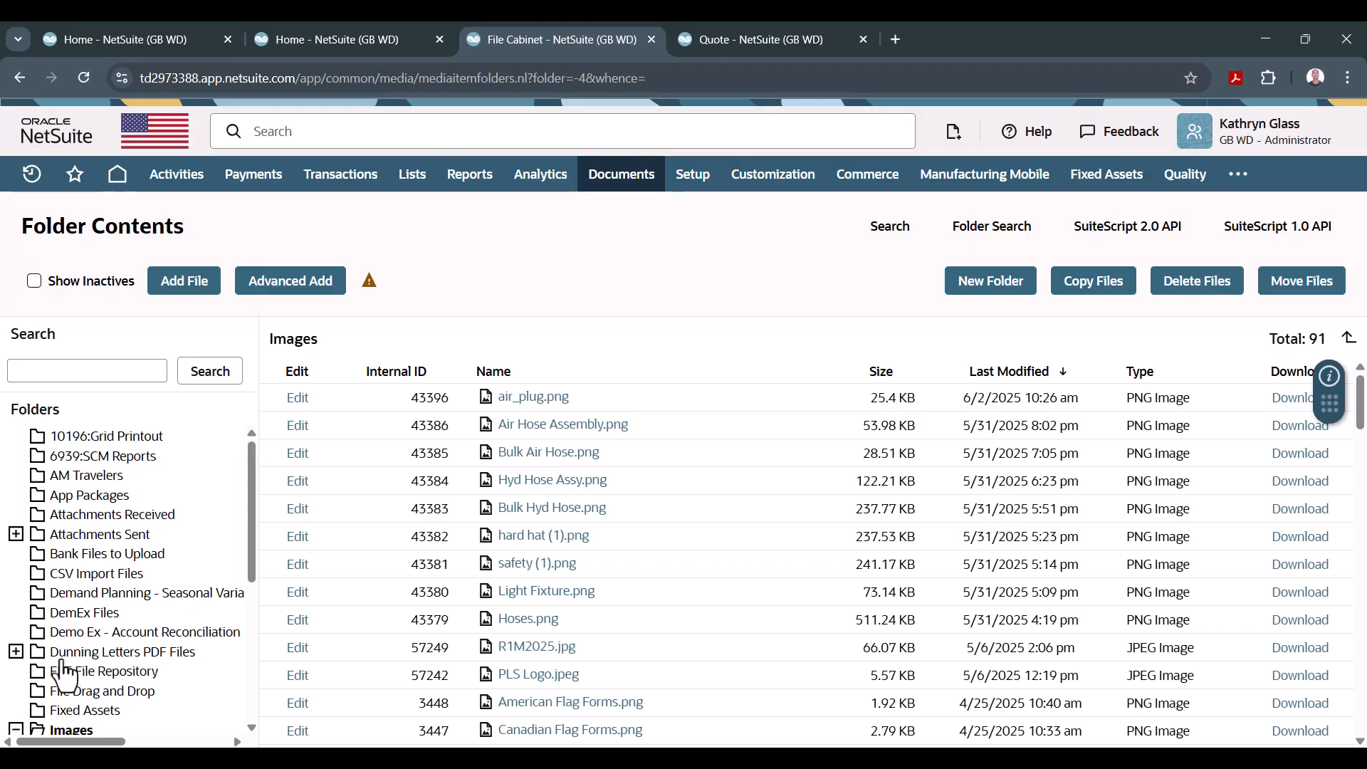
click(118, 516)
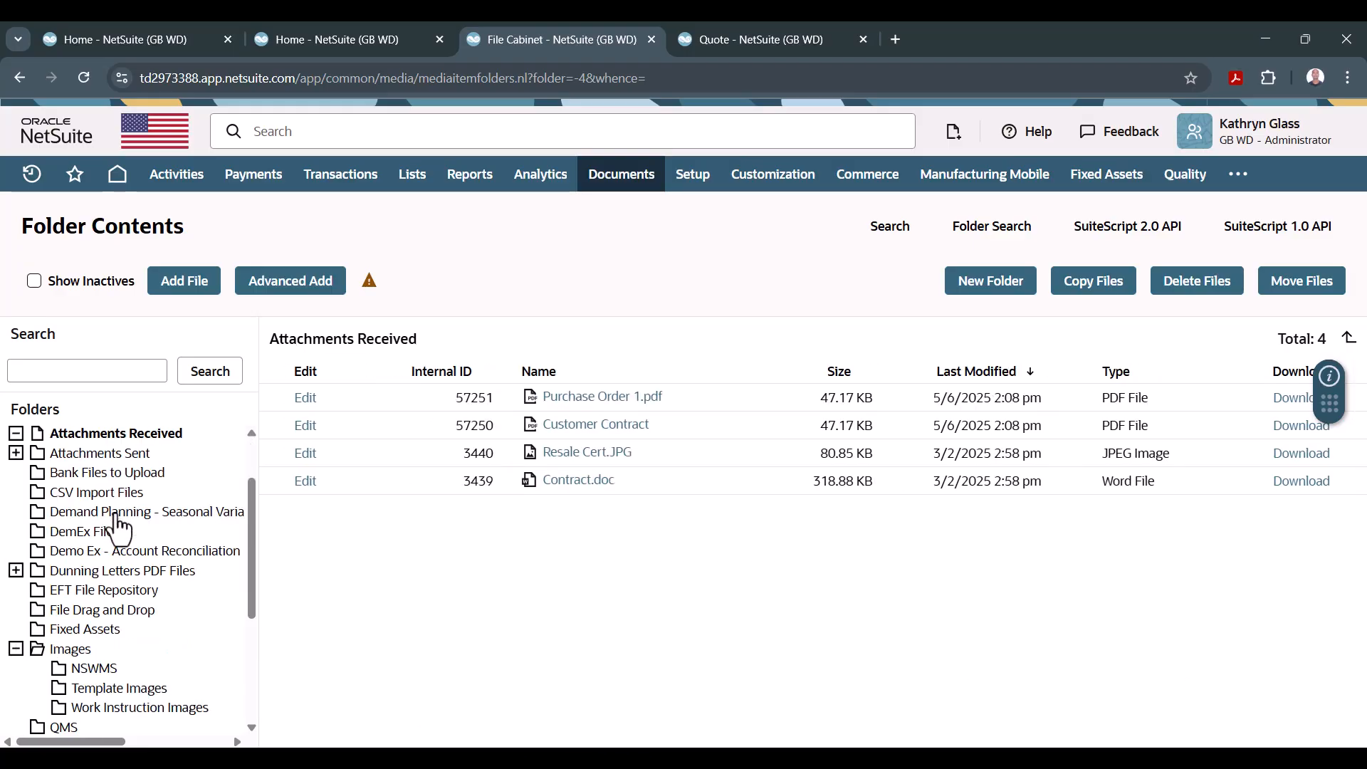